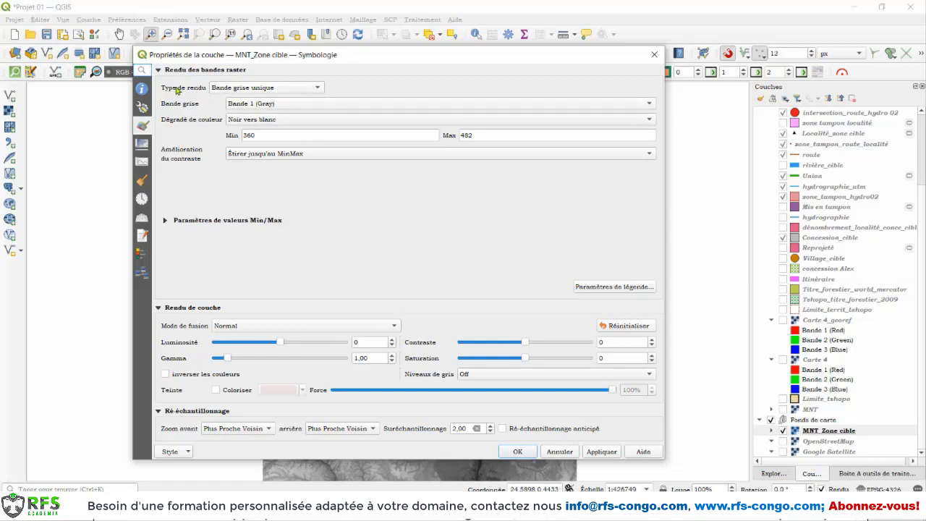
# Step: Set the MNT_Zone cible render type to Pseudo-couleur à bande unique with the Spectral colour ramp
pyautogui.click(313, 88)
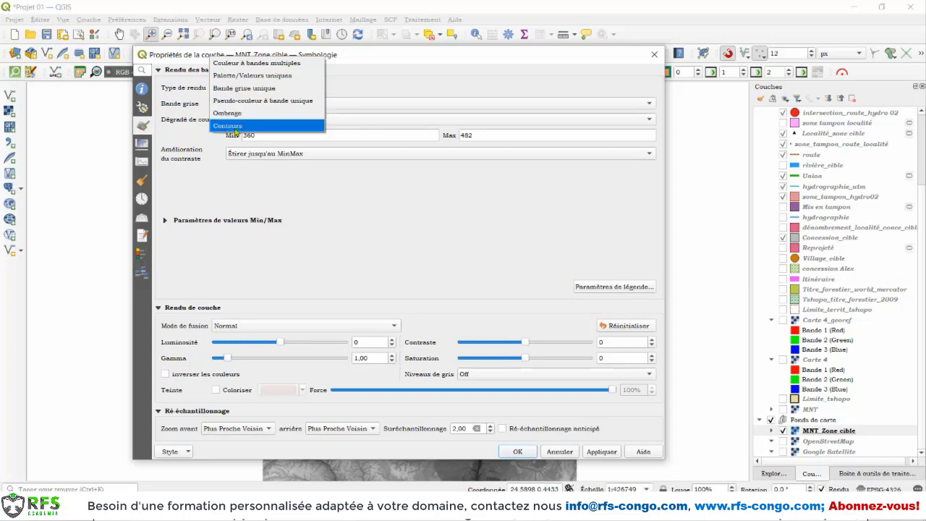
pyautogui.click(267, 101)
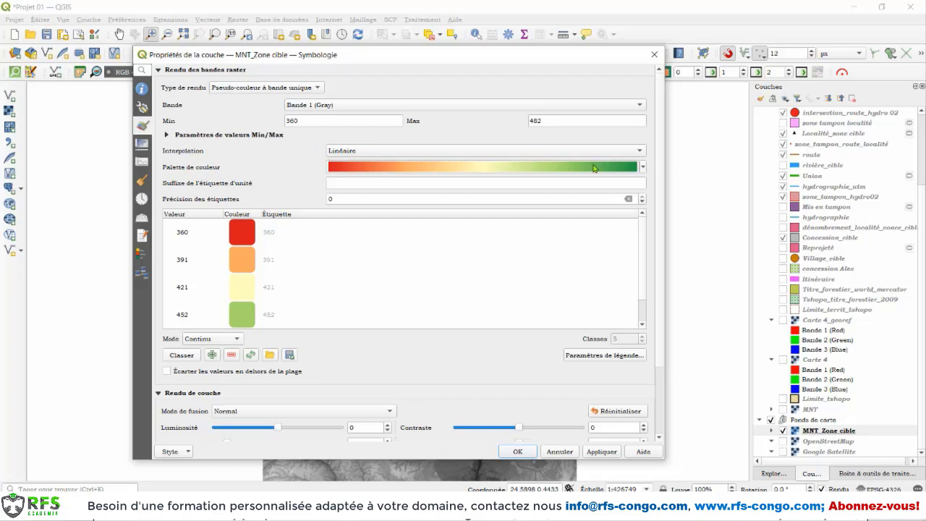
pyautogui.click(643, 167)
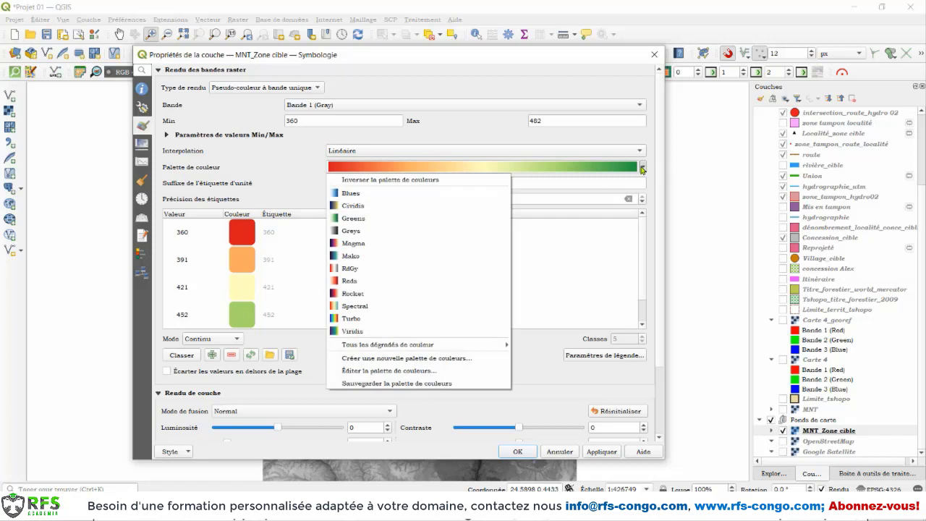
pyautogui.click(379, 309)
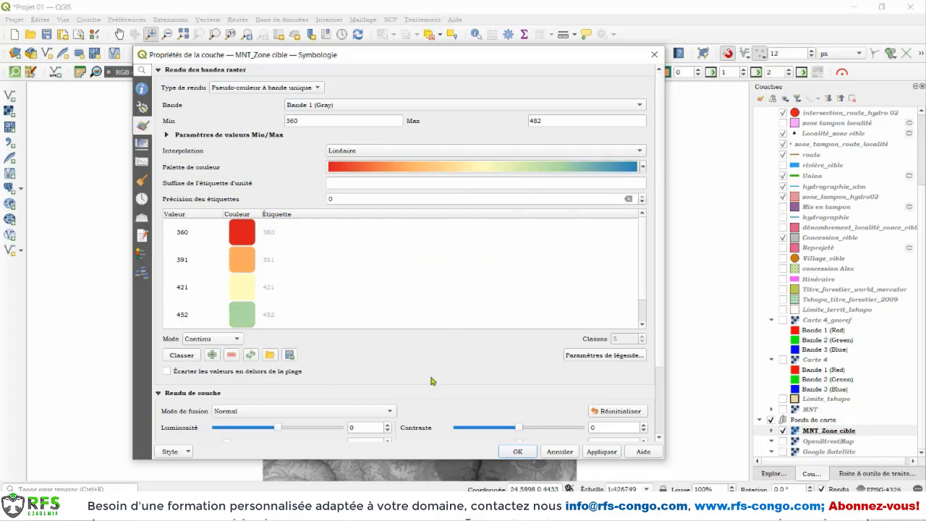
# Step: Review the elevation classes in an enlarged properties window, then invert the Spectral colour ramp and apply it
pyautogui.moveTo(467, 45); pyautogui.dragTo(468, 27)
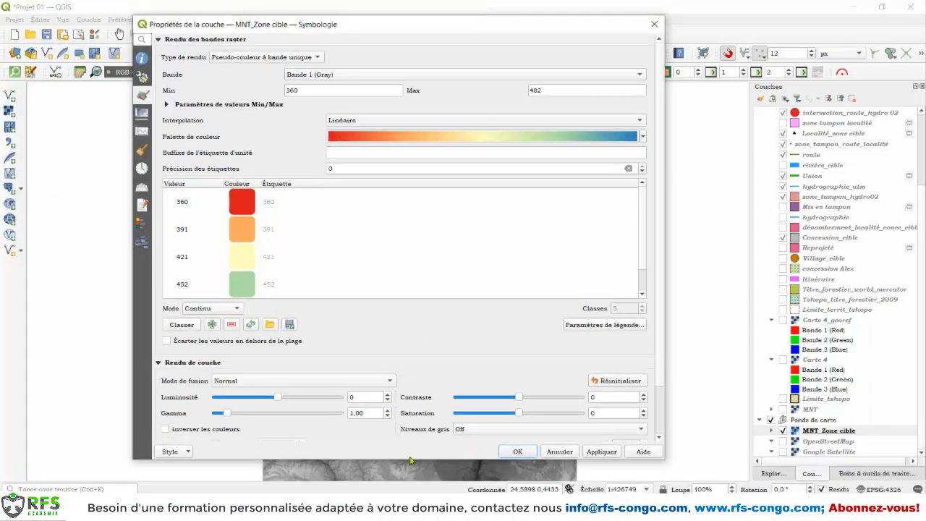
pyautogui.moveTo(414, 460); pyautogui.dragTo(420, 482)
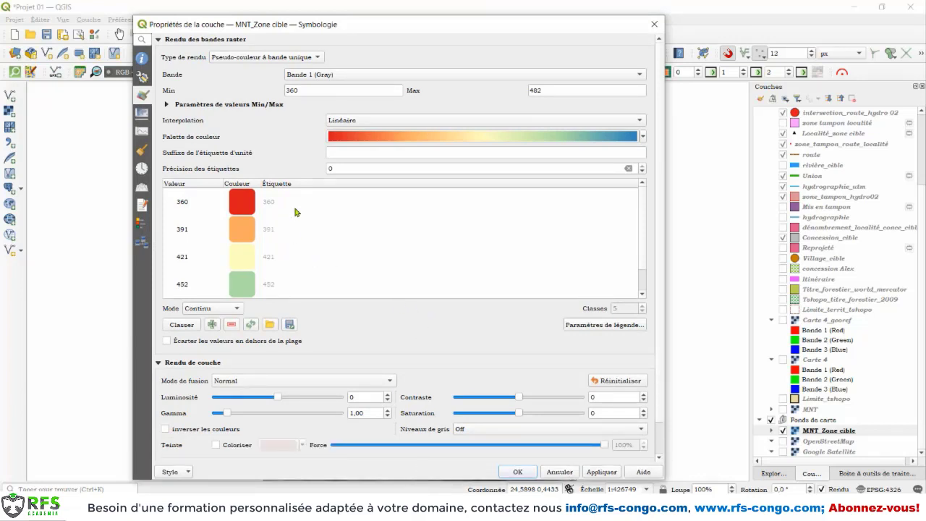
pyautogui.scroll(-2, 304, 214)
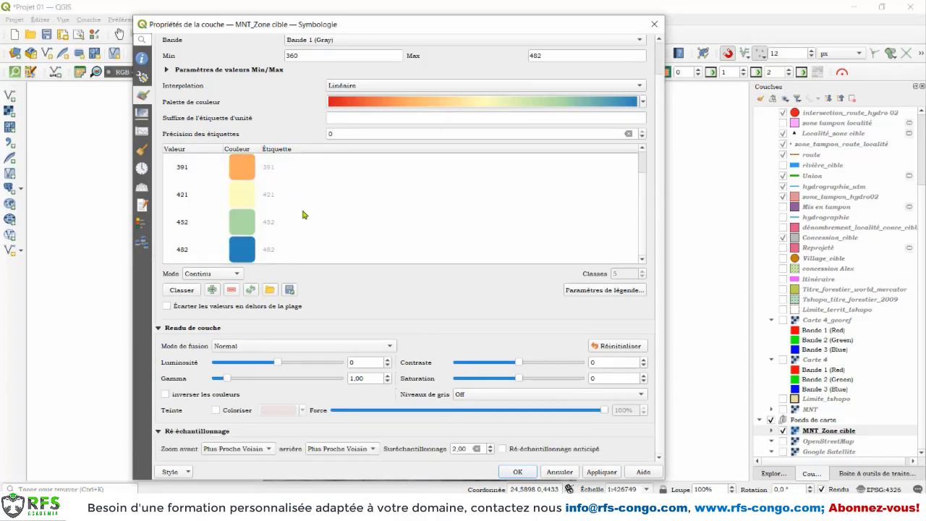
pyautogui.scroll(2, 271, 250)
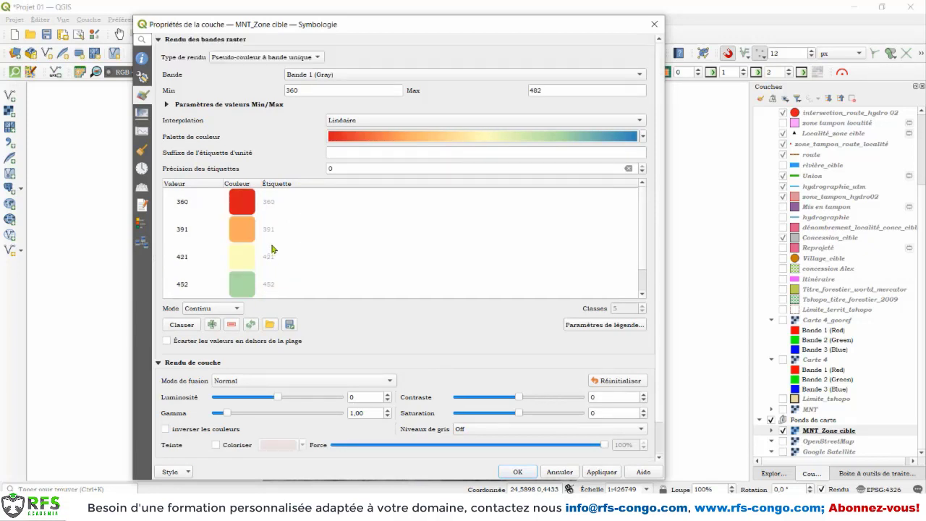
pyautogui.scroll(-2, 274, 248)
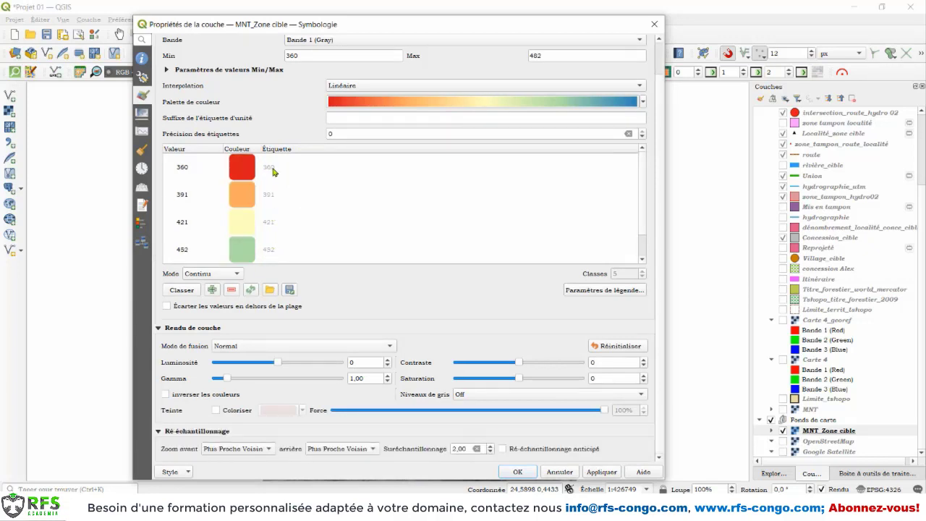
pyautogui.scroll(-1, 279, 172)
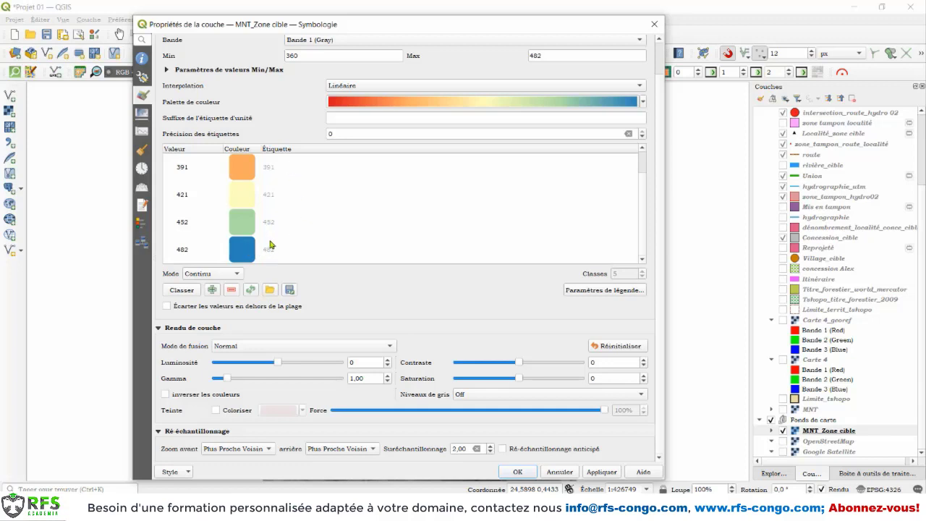
pyautogui.scroll(2, 279, 178)
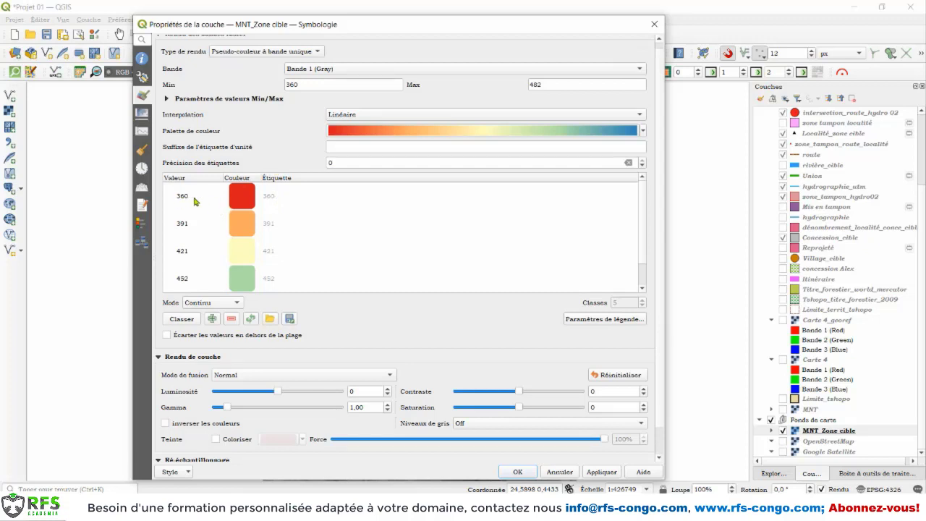
pyautogui.click(643, 131)
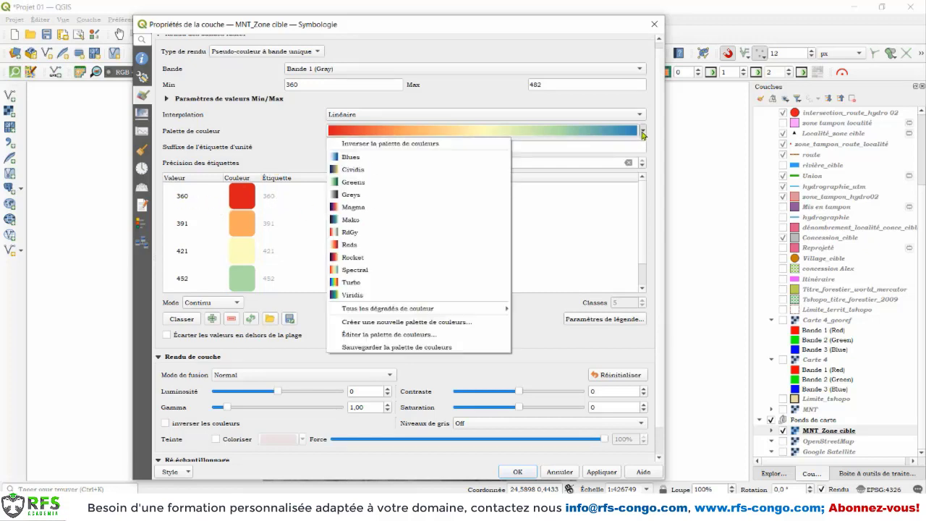
pyautogui.click(369, 145)
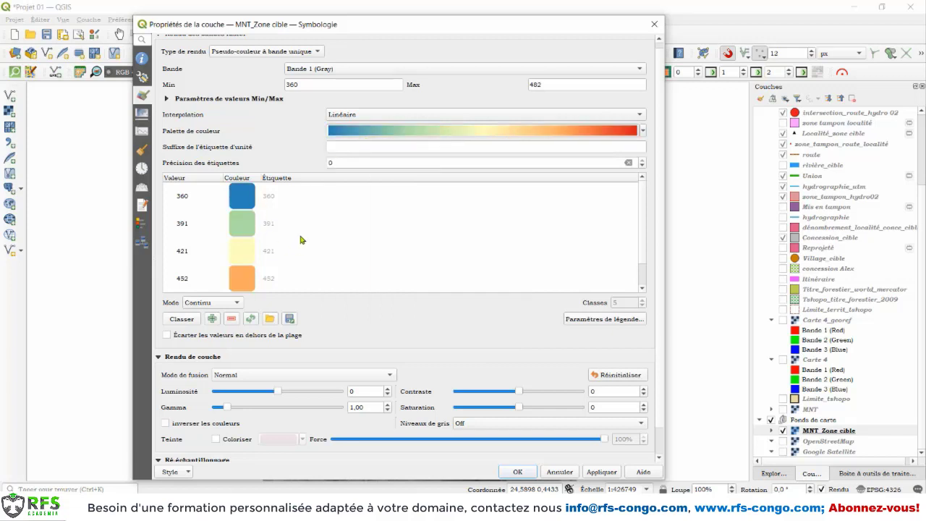
pyautogui.click(602, 472)
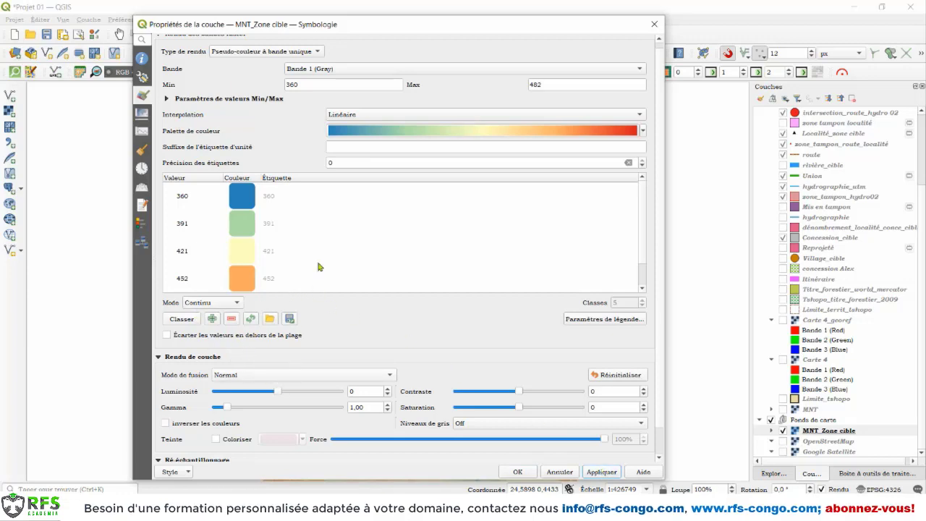
# Step: Change the colour ramp interpolation to Discrète and apply it to the MNT_Zone cible layer
pyautogui.moveTo(551, 29); pyautogui.dragTo(583, 16)
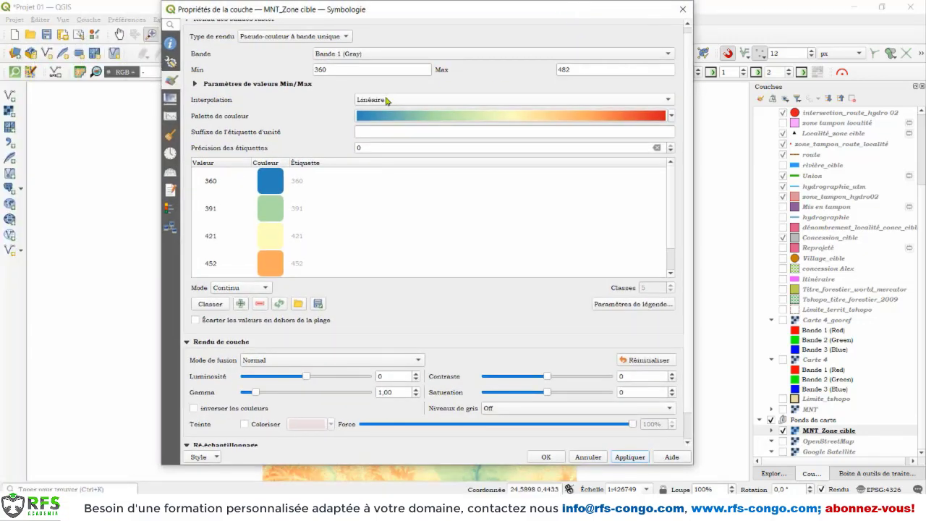
pyautogui.click(387, 101)
pyautogui.click(377, 94)
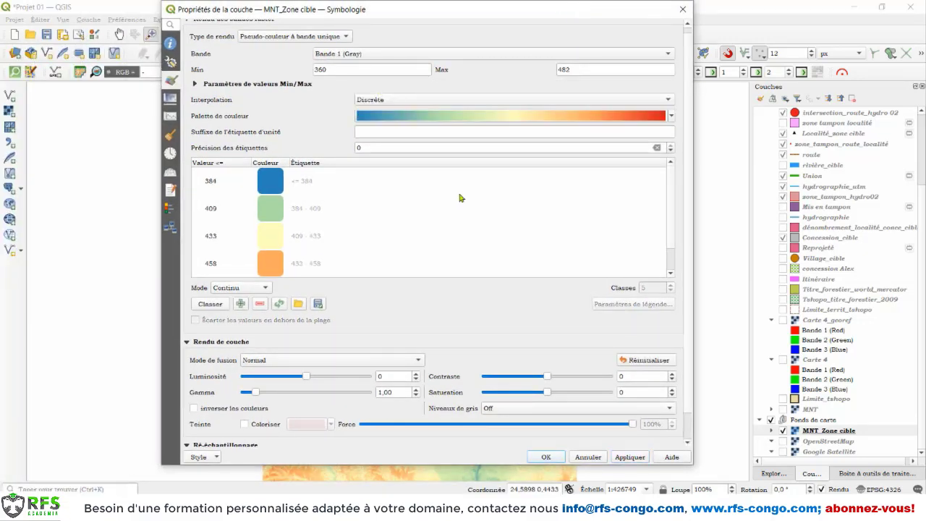
pyautogui.click(634, 457)
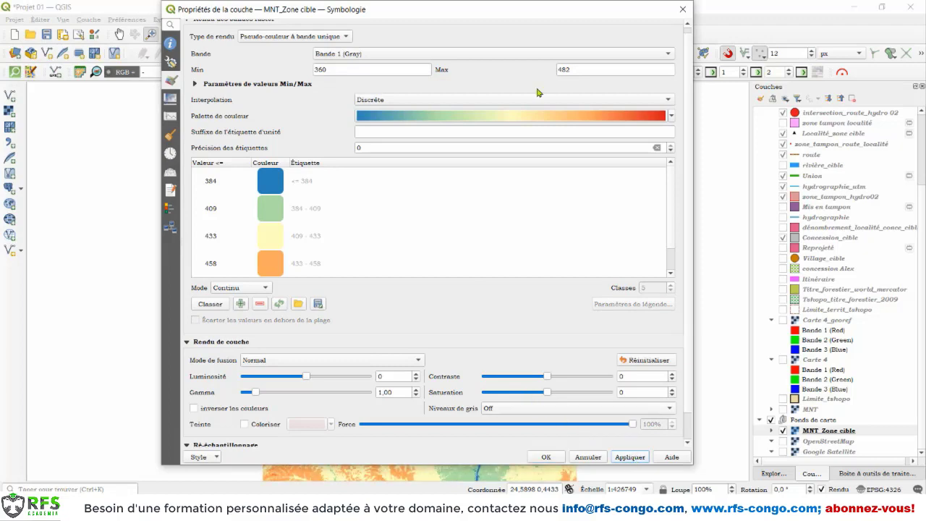
# Step: Set the raster classification mode to Quantiles, after trying Intervalle égal
pyautogui.moveTo(538, 16); pyautogui.dragTo(593, 8)
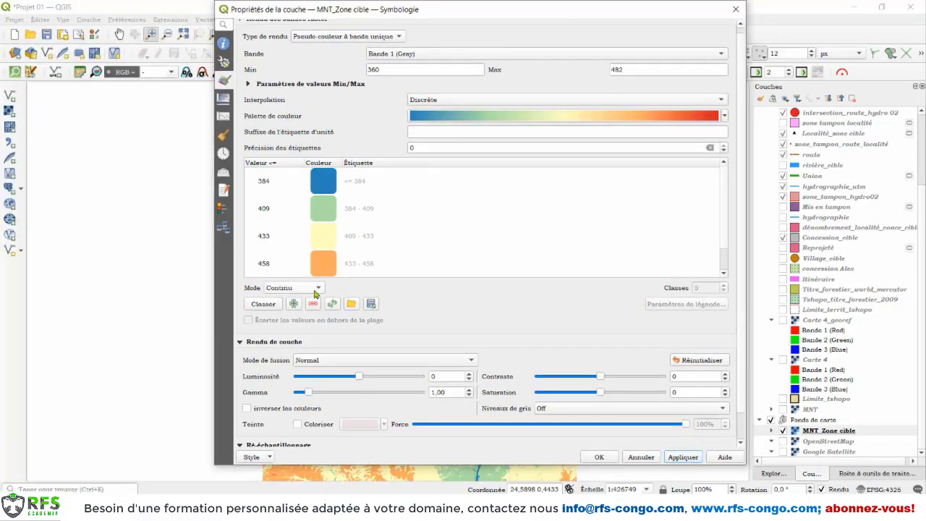
pyautogui.click(315, 290)
pyautogui.click(303, 301)
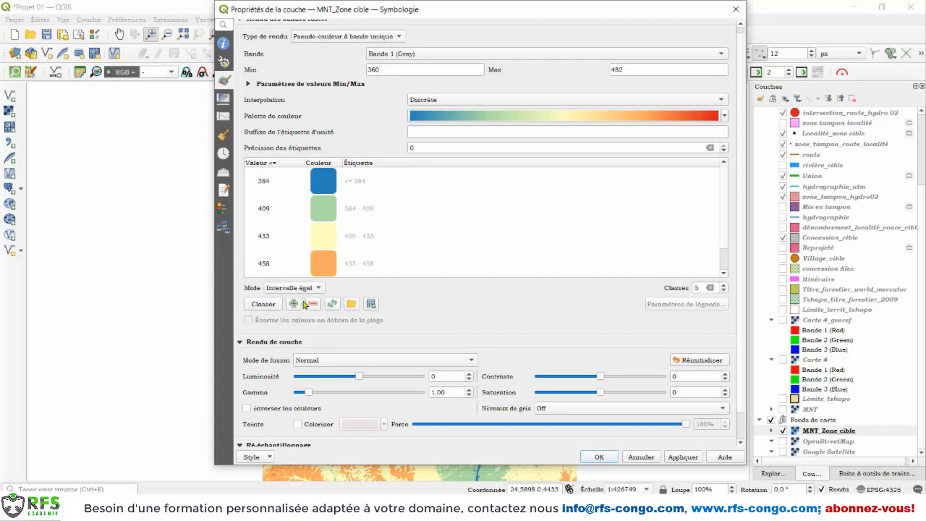
pyautogui.click(316, 290)
pyautogui.click(310, 302)
pyautogui.click(725, 273)
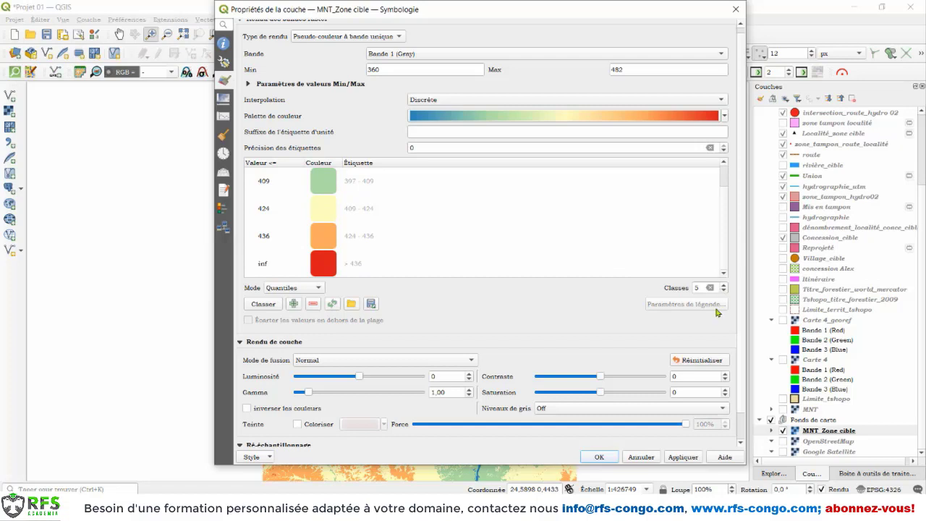
# Step: Set the number of classes to 6, accept the symbology, and expand the MNT_Zone cible legend in the layer tree
pyautogui.doubleClick(699, 287)
pyautogui.write('6')
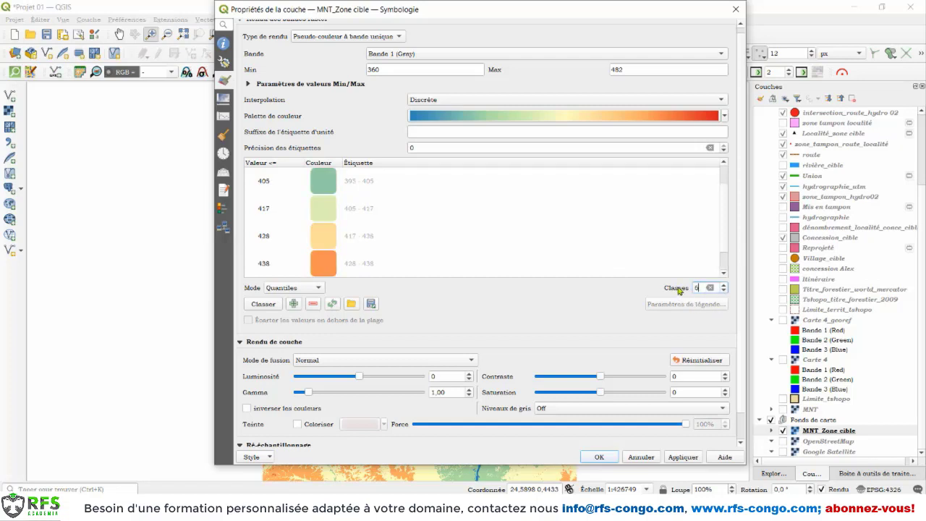
pyautogui.click(683, 457)
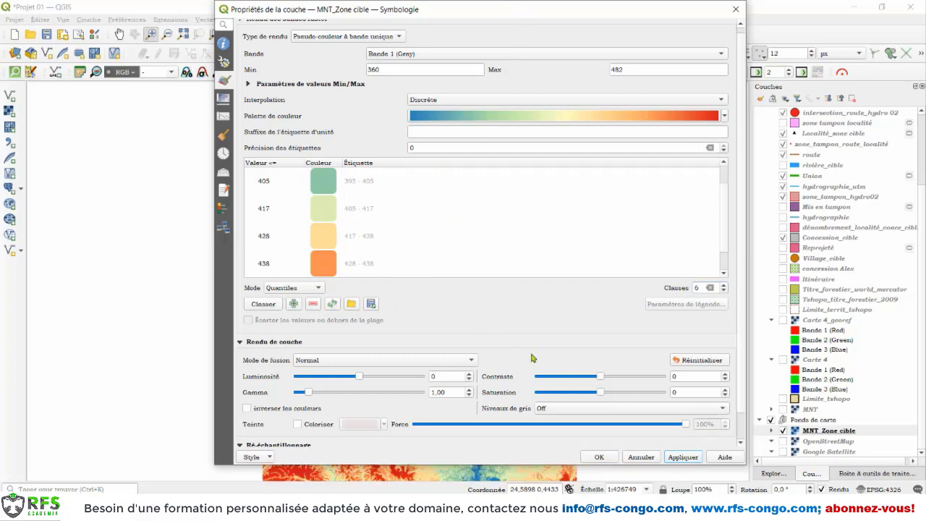
pyautogui.moveTo(548, 15); pyautogui.dragTo(525, 18)
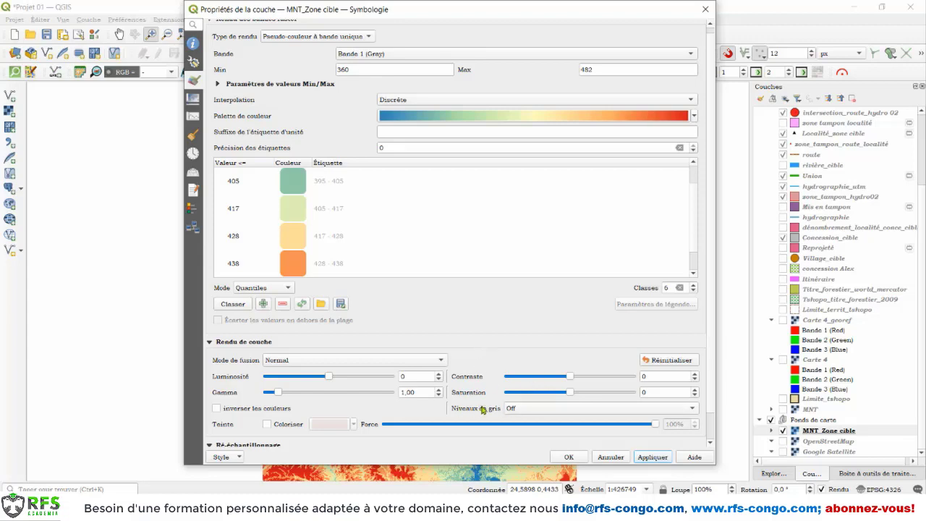
pyautogui.click(569, 458)
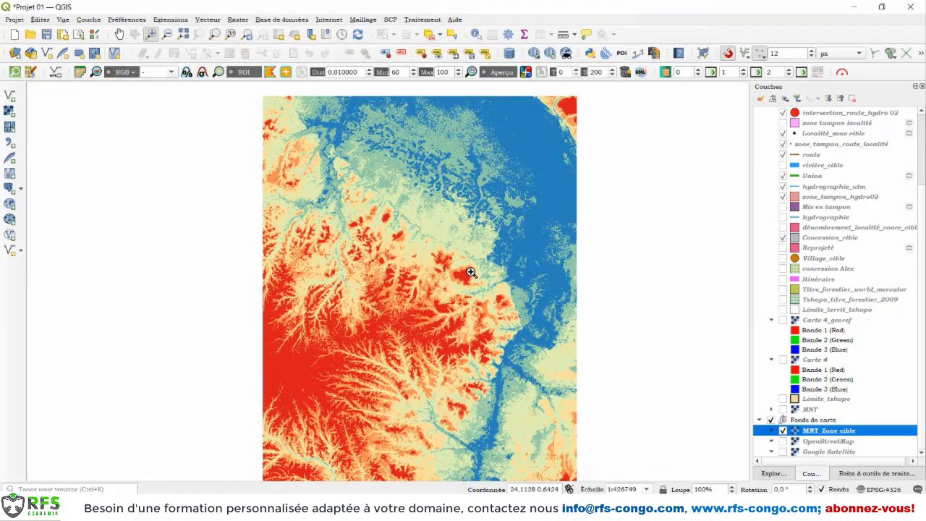
pyautogui.click(772, 431)
pyautogui.scroll(-2, 826, 407)
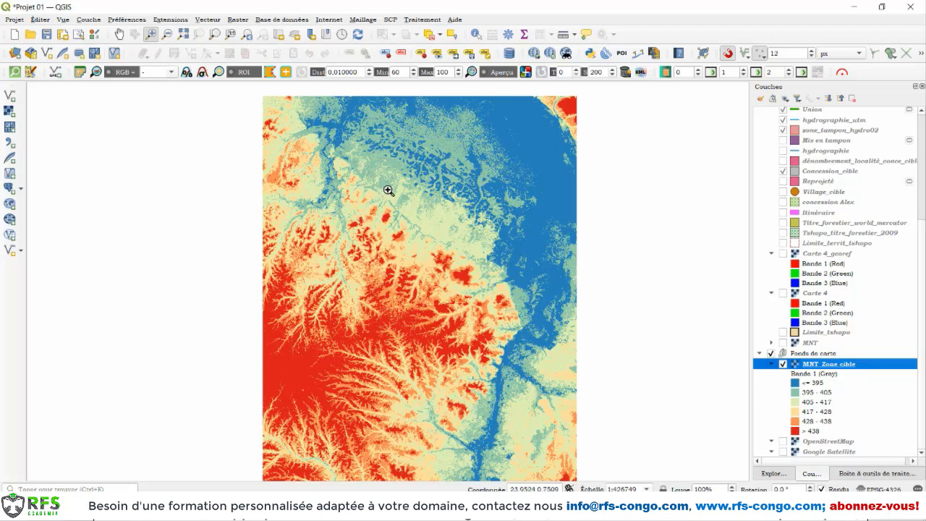
# Step: Duplicate the MNT_Zone cible layer and display the copy instead of the original
pyautogui.rightClick(815, 367)
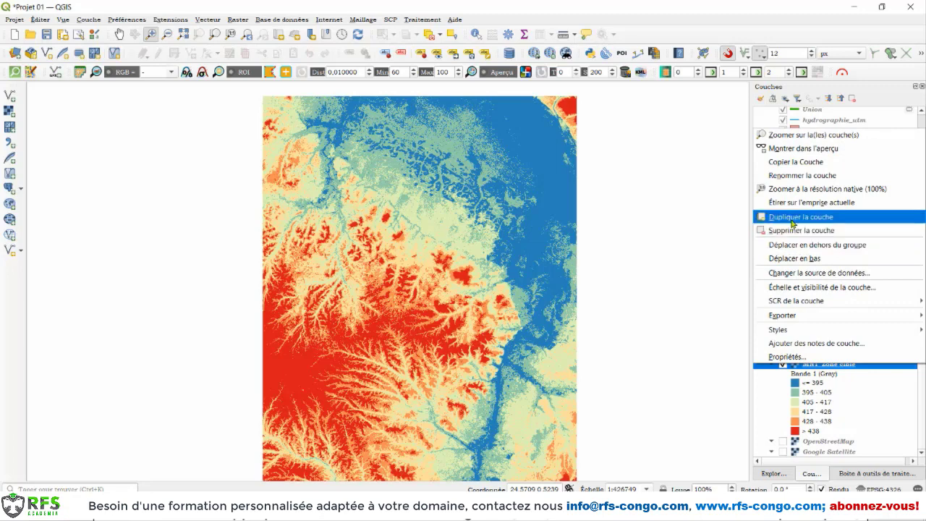
pyautogui.click(792, 217)
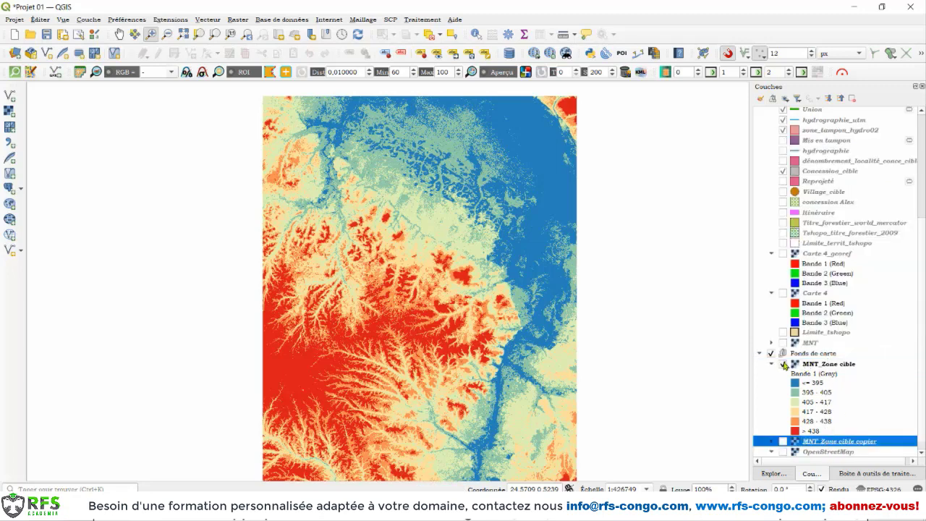
pyautogui.click(783, 364)
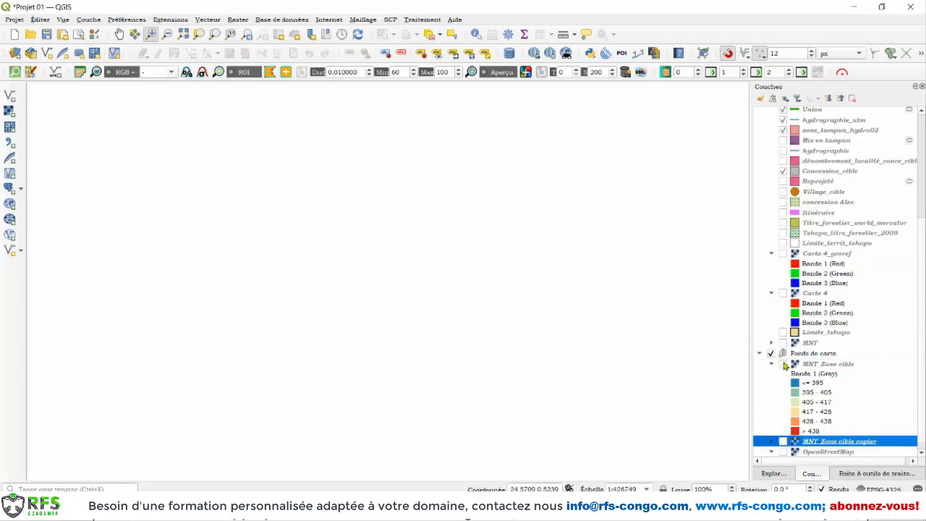
pyautogui.click(783, 442)
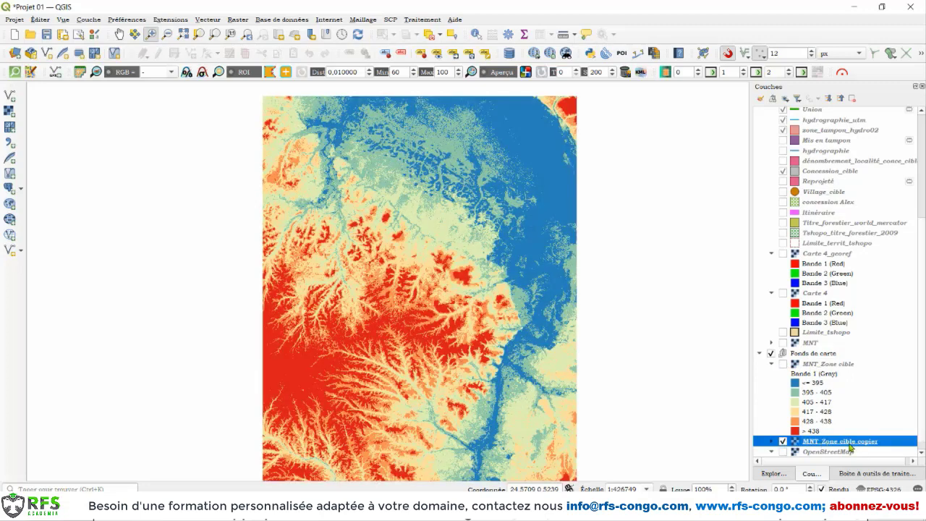
# Step: Set the render type of MNT_Zone cible copier to Ombrage with the default settings and accept the symbology
pyautogui.rightClick(851, 444)
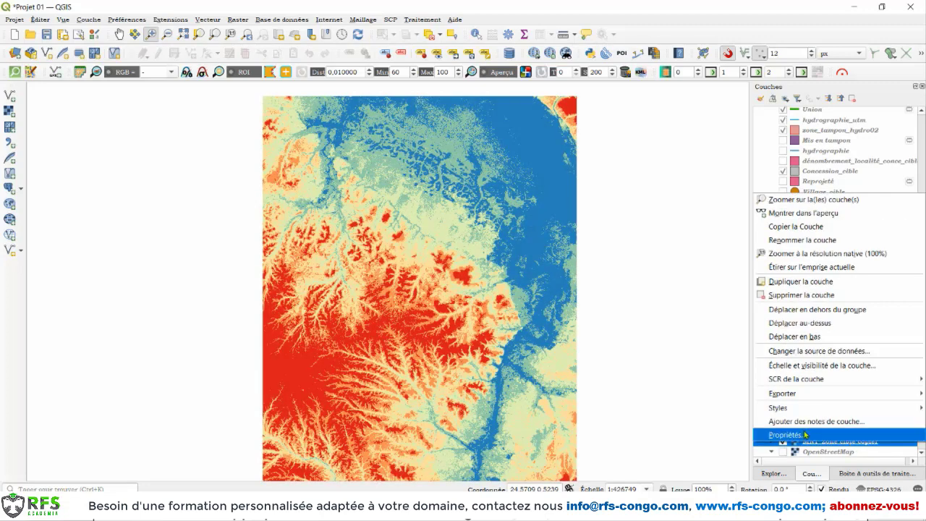
pyautogui.click(806, 438)
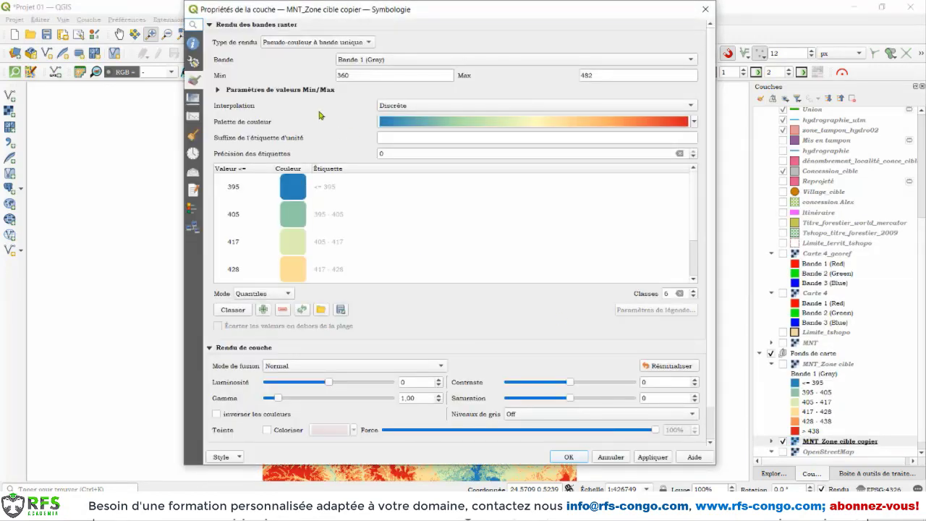
pyautogui.click(364, 44)
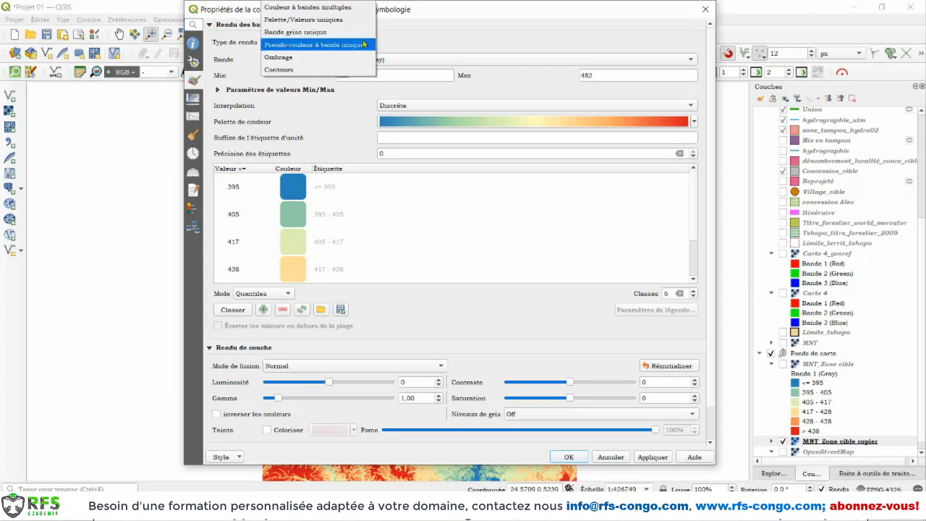
pyautogui.click(275, 58)
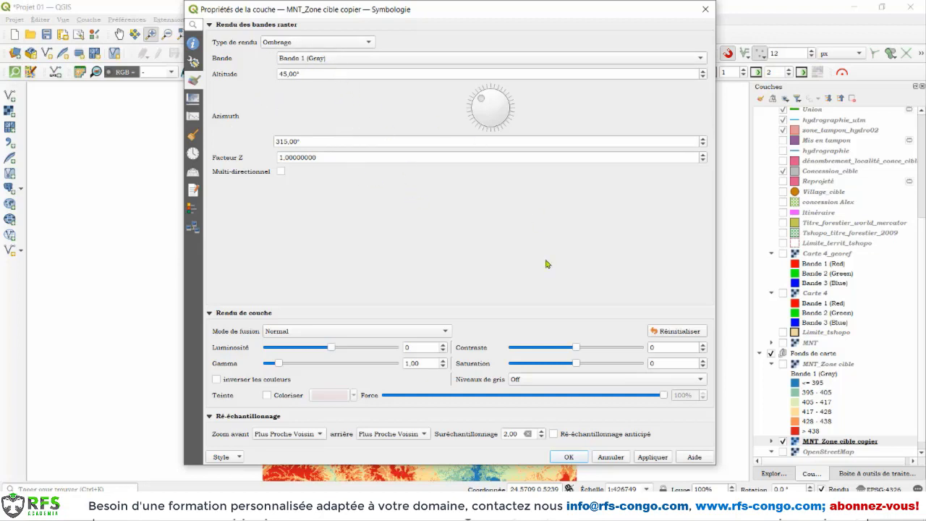
pyautogui.click(657, 459)
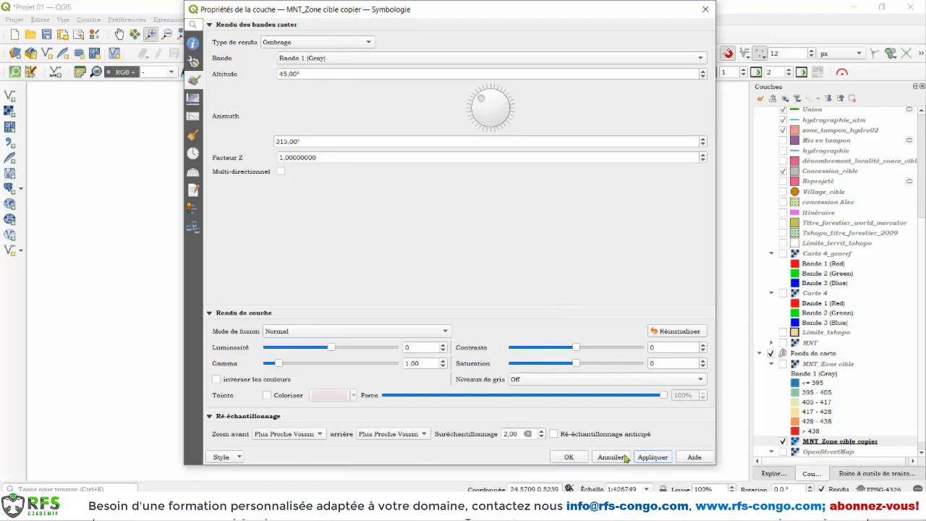
pyautogui.click(569, 458)
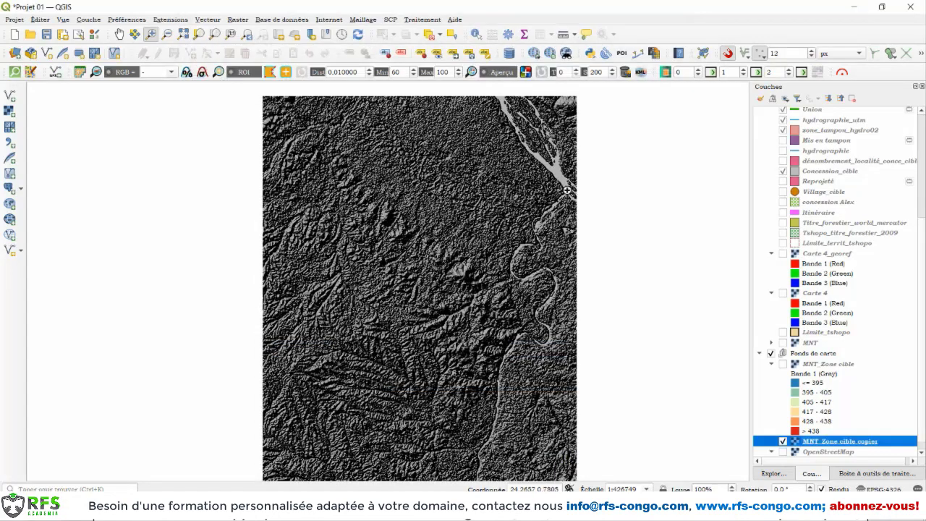
# Step: Examine the hillshaded relief of MNT_Zone cible copier up close along the river, across the slopes, and over the full extent
pyautogui.scroll(2, 538, 224)
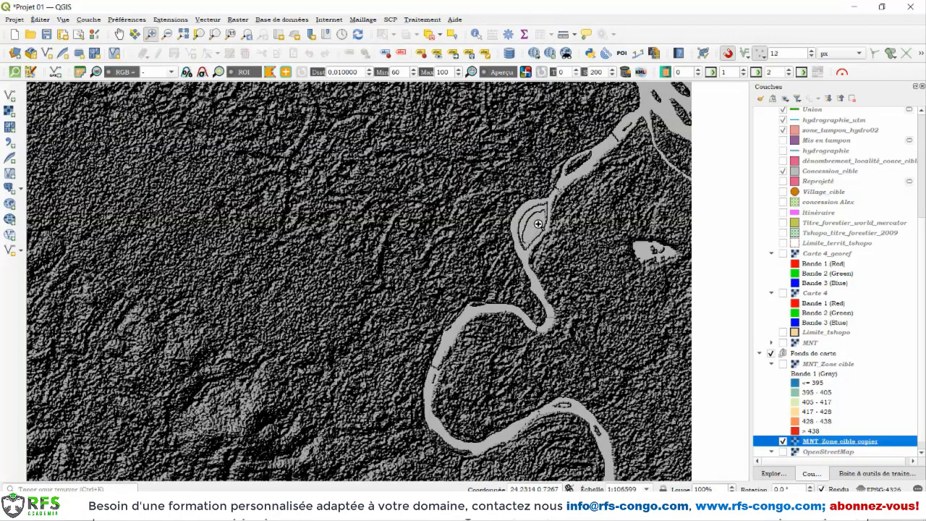
pyautogui.scroll(-2, 601, 172)
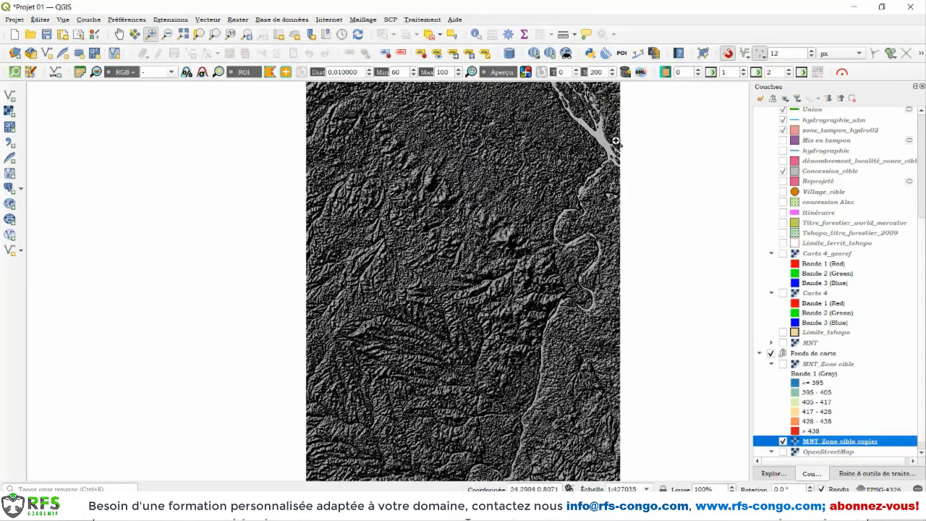
pyautogui.scroll(2, 606, 148)
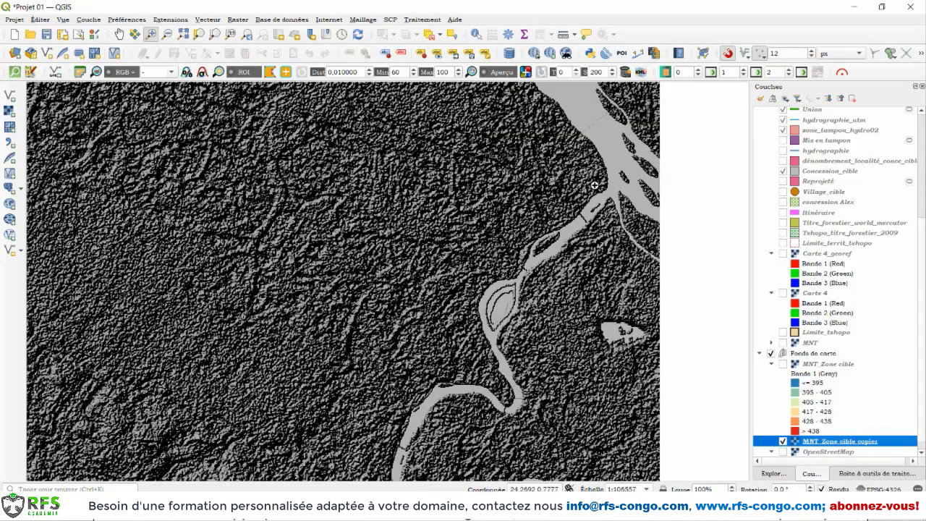
pyautogui.scroll(-1, 577, 188)
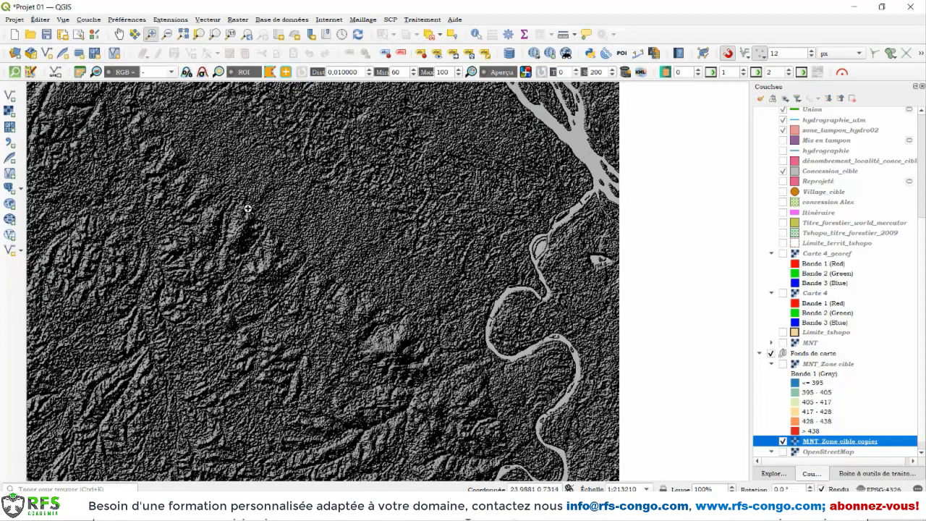
pyautogui.moveTo(268, 249); pyautogui.dragTo(619, 476)
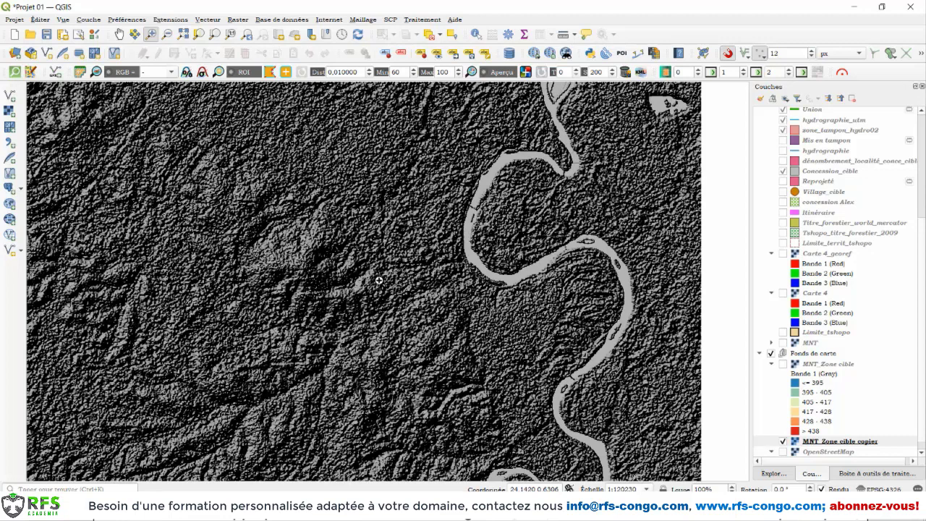
pyautogui.scroll(-1, 380, 279)
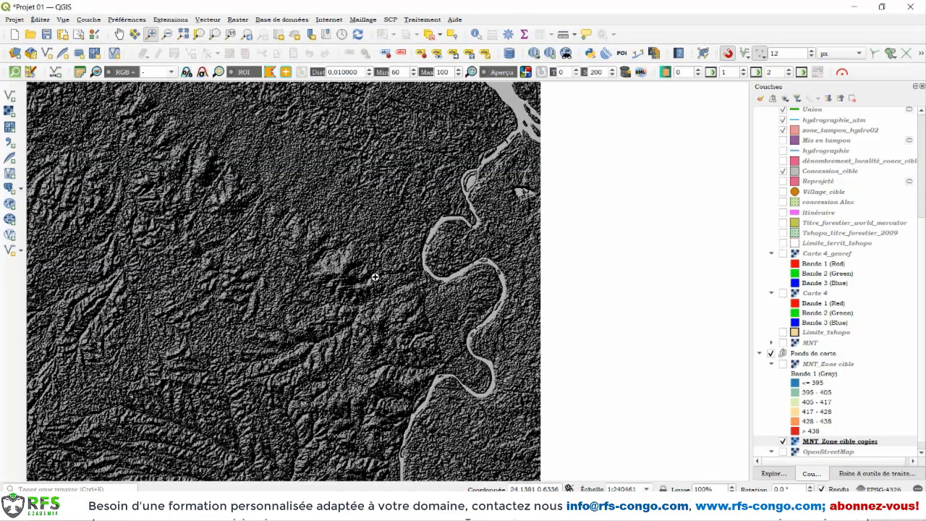
pyautogui.scroll(-1, 375, 276)
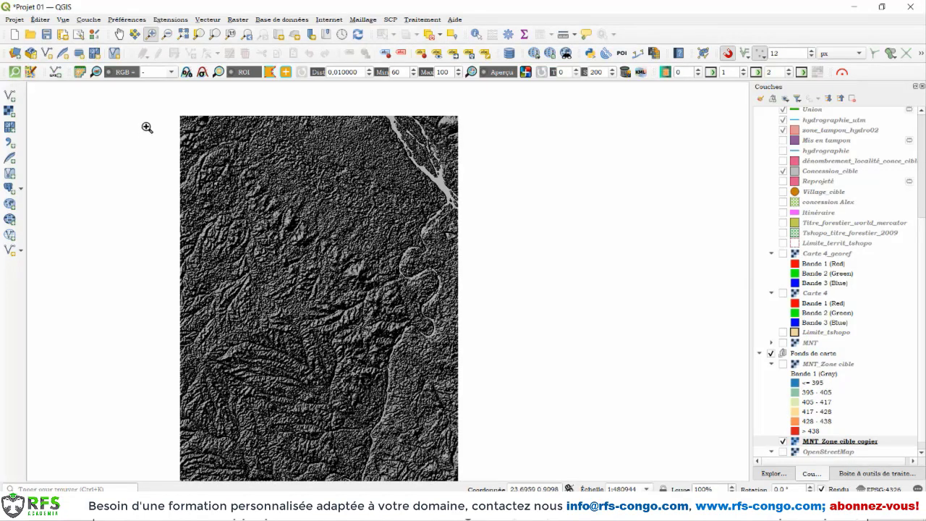
pyautogui.click(120, 34)
pyautogui.moveTo(321, 272); pyautogui.dragTo(441, 233)
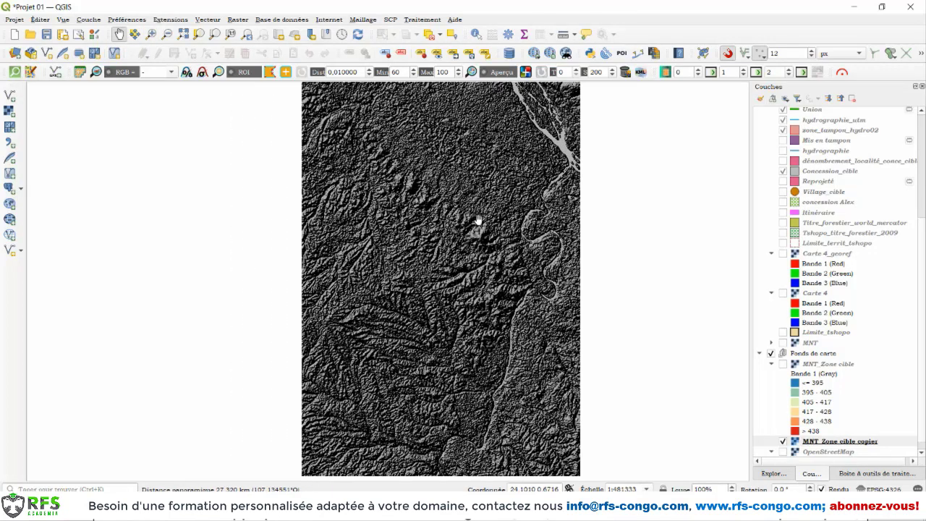
# Step: Display MNT_Zone cible above the hillshade and set its global opacity to 50%
pyautogui.click(819, 365)
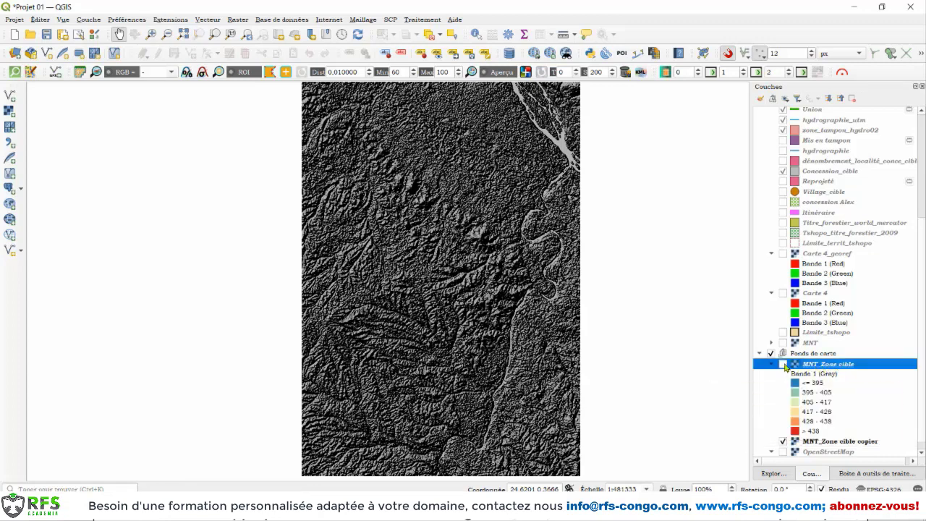
pyautogui.click(784, 364)
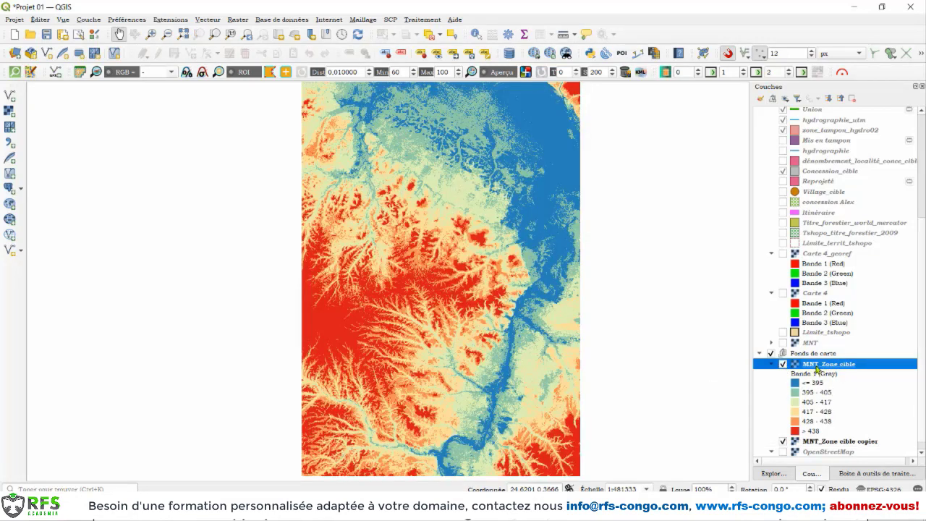
pyautogui.rightClick(817, 367)
pyautogui.click(786, 359)
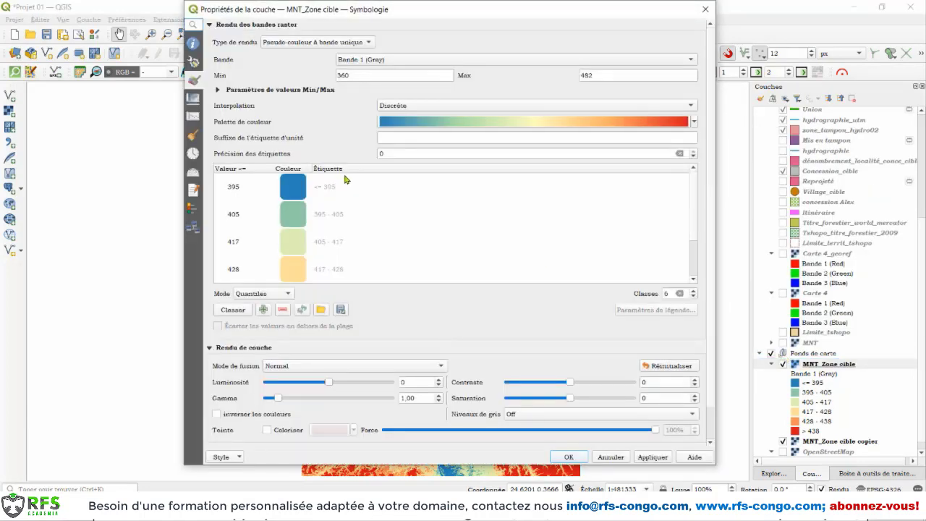
pyautogui.click(192, 100)
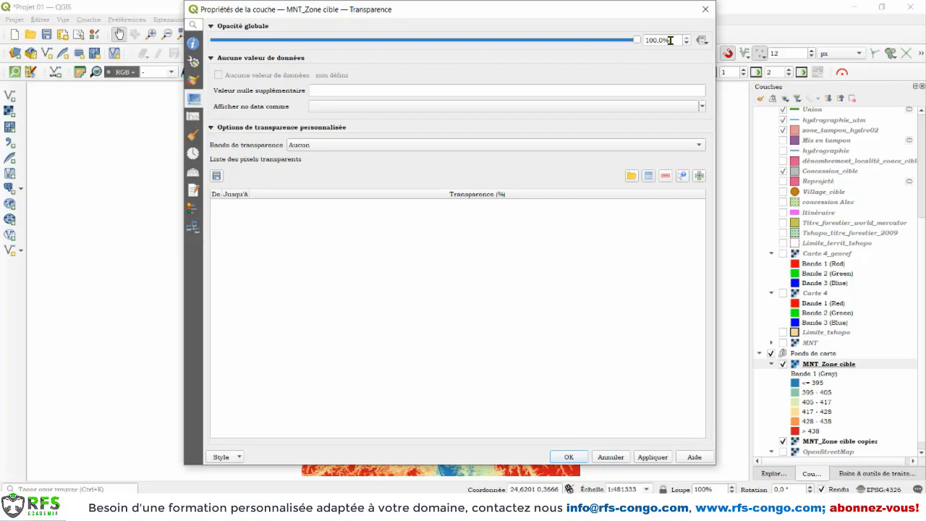
pyautogui.moveTo(670, 41); pyautogui.dragTo(642, 41)
pyautogui.write('50')
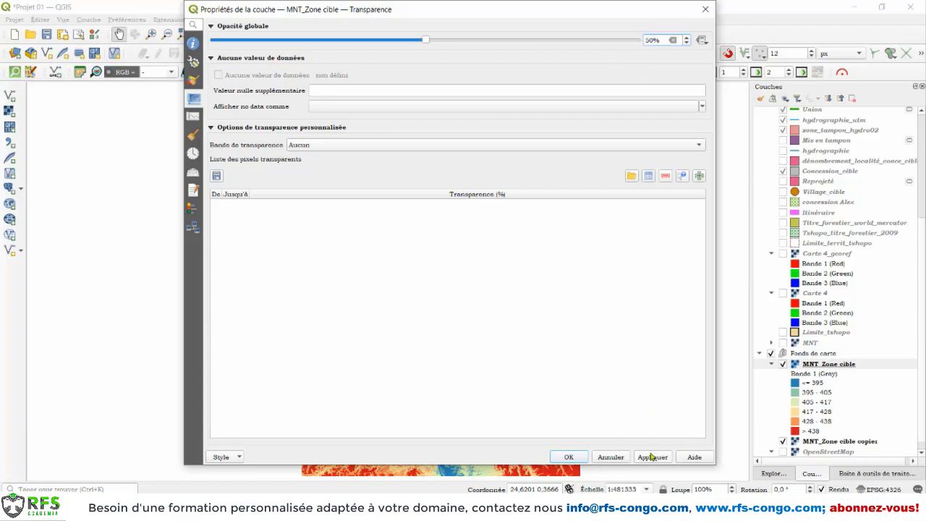
pyautogui.click(652, 456)
pyautogui.click(569, 457)
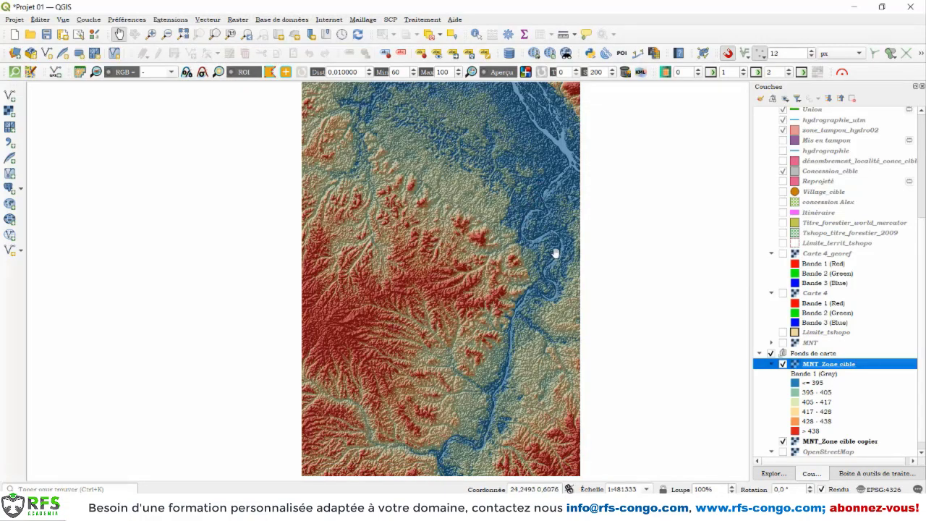
# Step: Examine the colour classes blended with the hillshade, both in detail and across the whole raster
pyautogui.scroll(2, 555, 252)
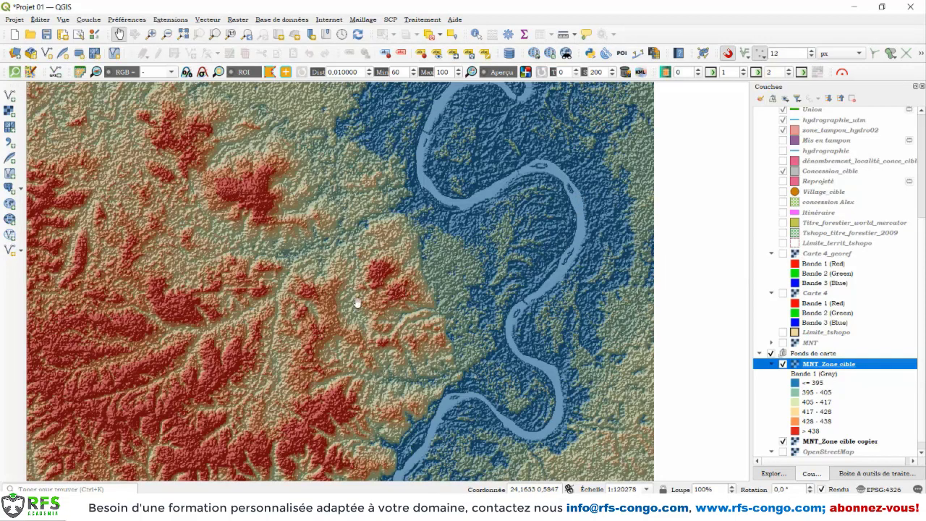
pyautogui.scroll(-1, 362, 284)
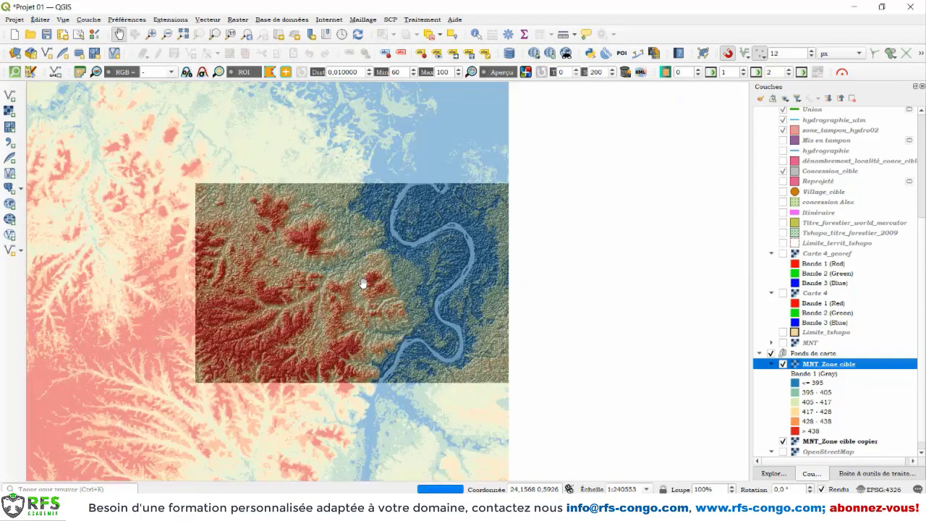
pyautogui.moveTo(248, 307); pyautogui.dragTo(427, 279)
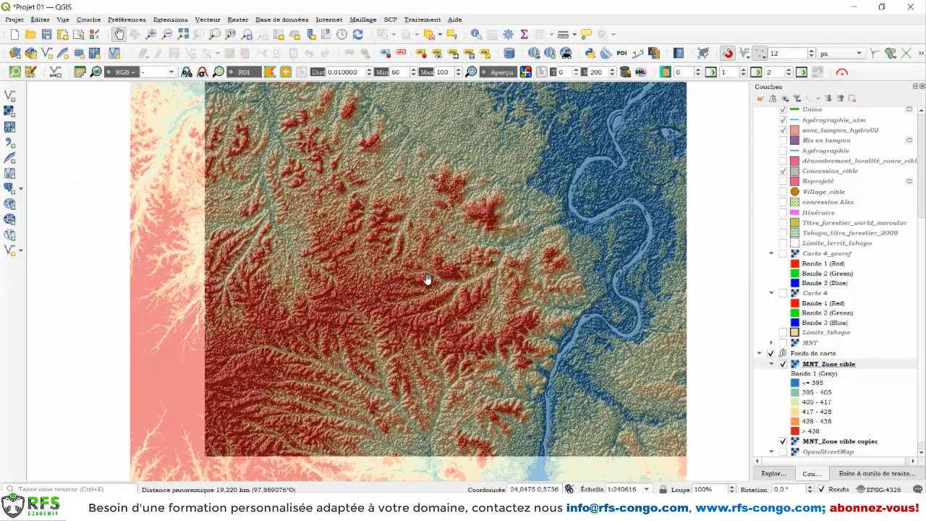
pyautogui.scroll(-2, 426, 277)
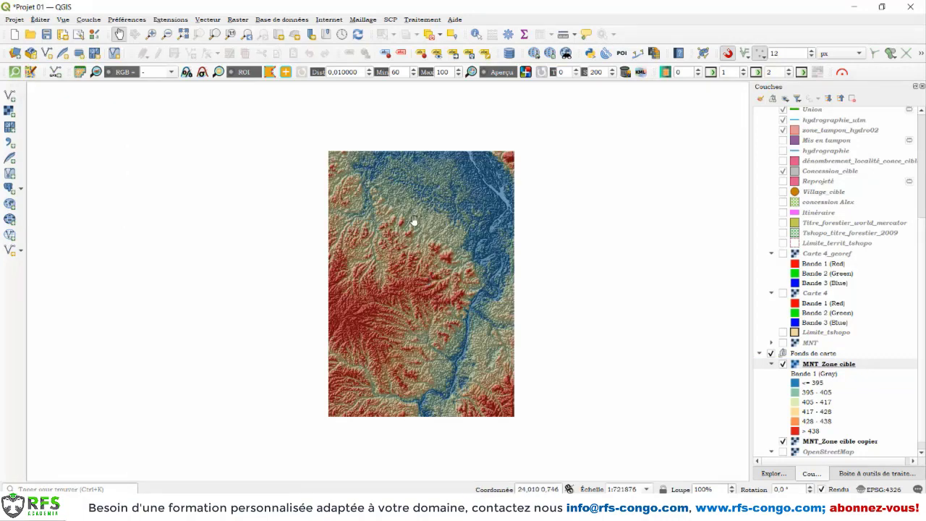
pyautogui.scroll(2, 414, 267)
pyautogui.scroll(-2, 416, 263)
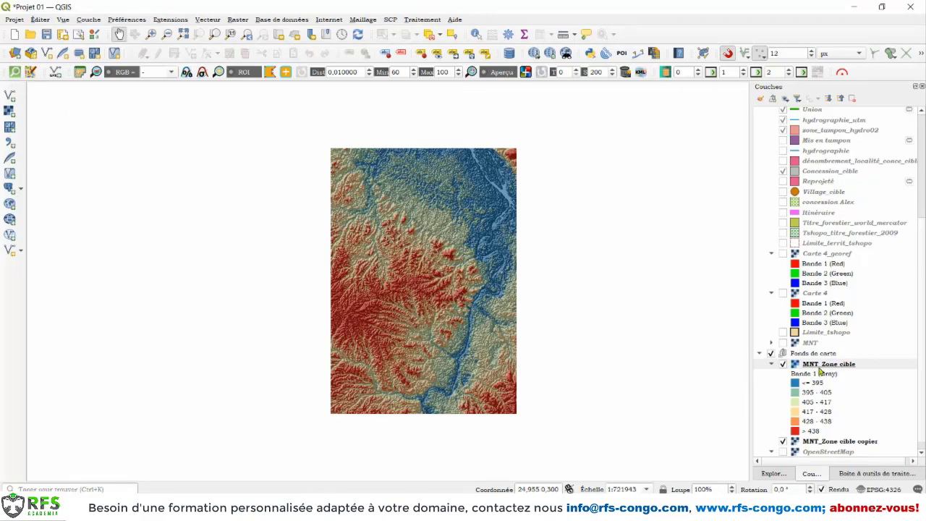
# Step: Hide MNT_Zone cible and compute the raster histogram in the properties of MNT_Zone cible copier
pyautogui.click(814, 443)
pyautogui.click(783, 364)
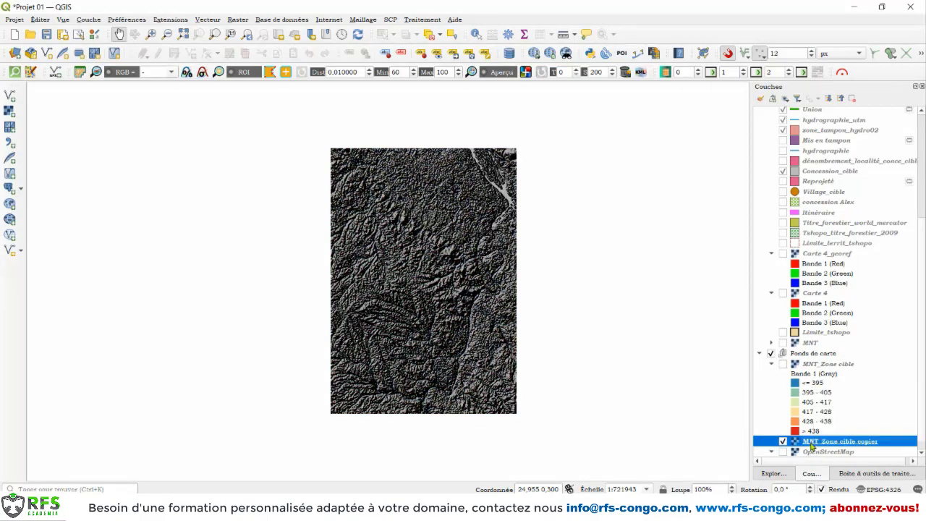
pyautogui.rightClick(812, 446)
pyautogui.click(798, 436)
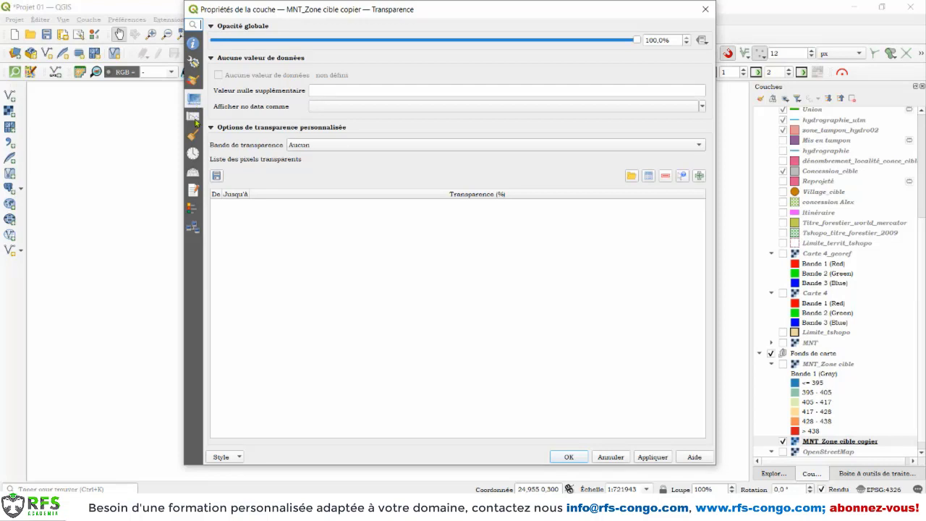
pyautogui.click(193, 117)
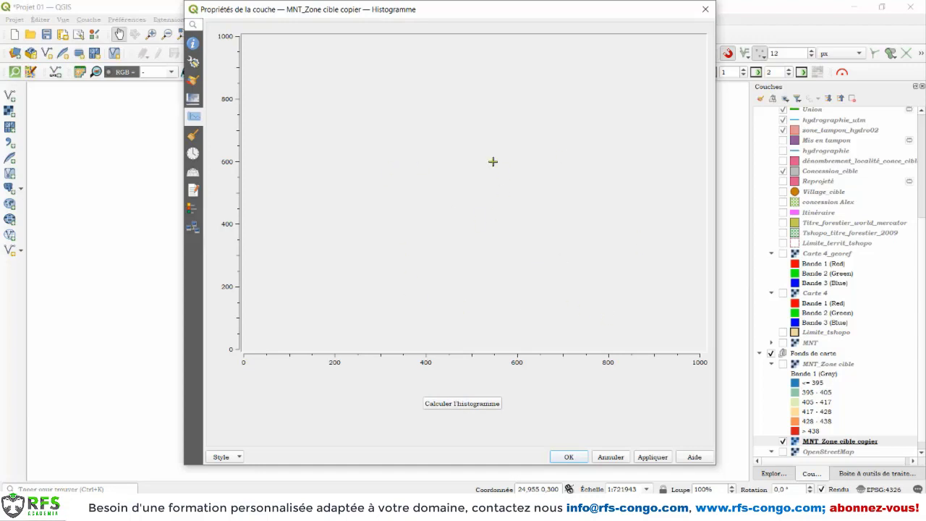
pyautogui.click(459, 405)
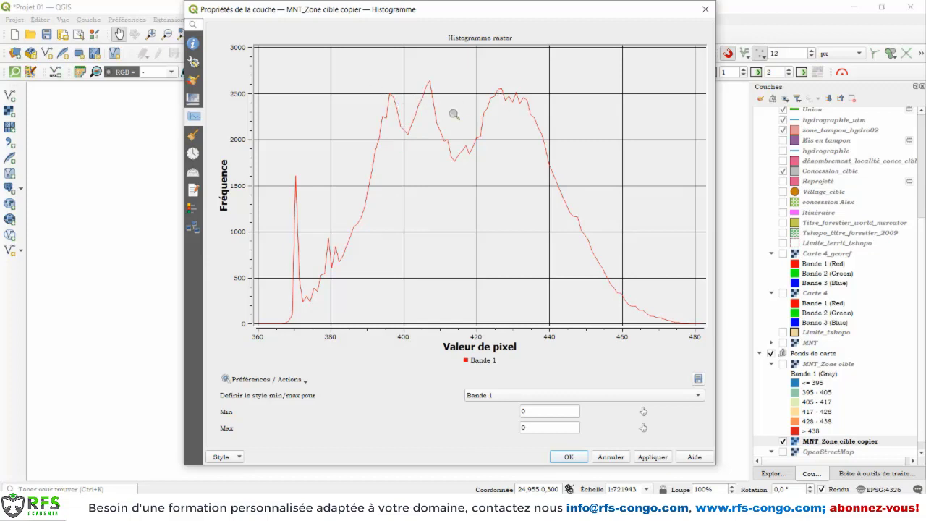
# Step: Inspect the central dip of the histogram up close, restore the full curve, and close the layer properties
pyautogui.moveTo(426, 107); pyautogui.dragTo(505, 179)
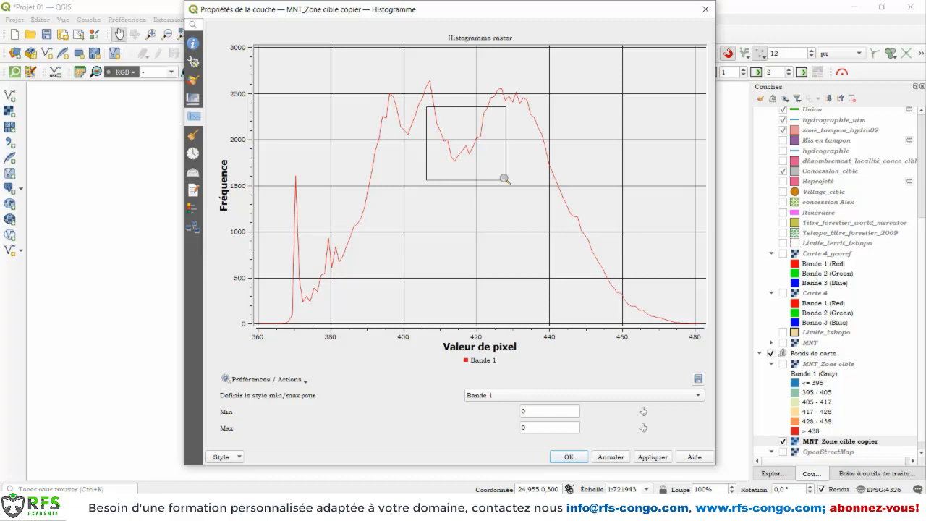
pyautogui.moveTo(505, 179); pyautogui.dragTo(505, 178)
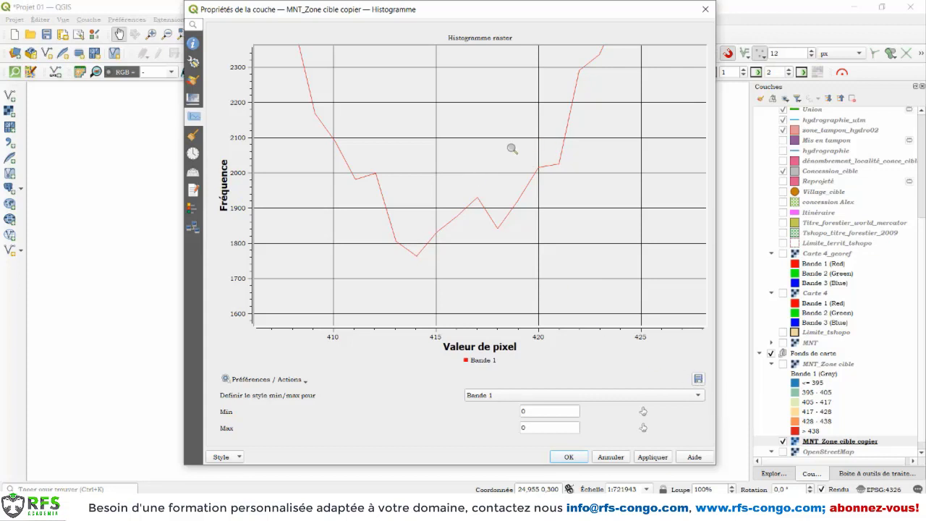
pyautogui.rightClick(477, 131)
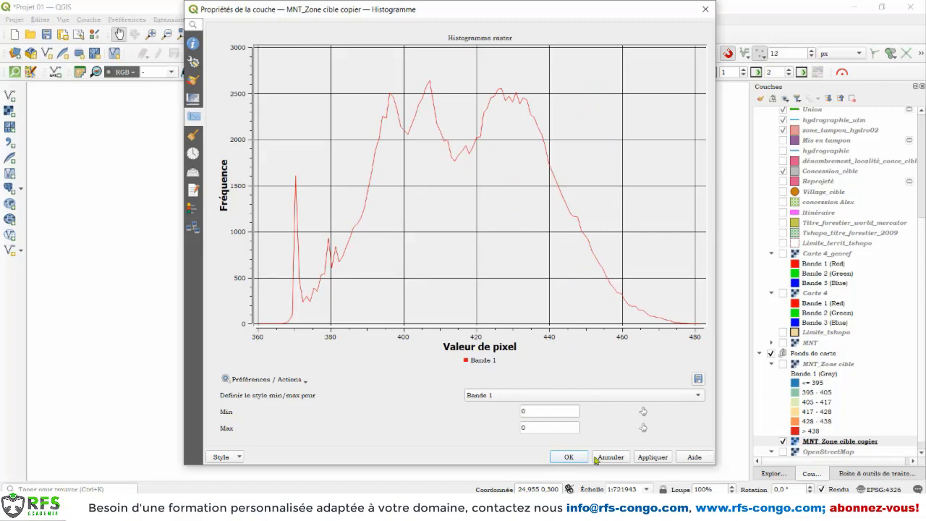
pyautogui.click(571, 459)
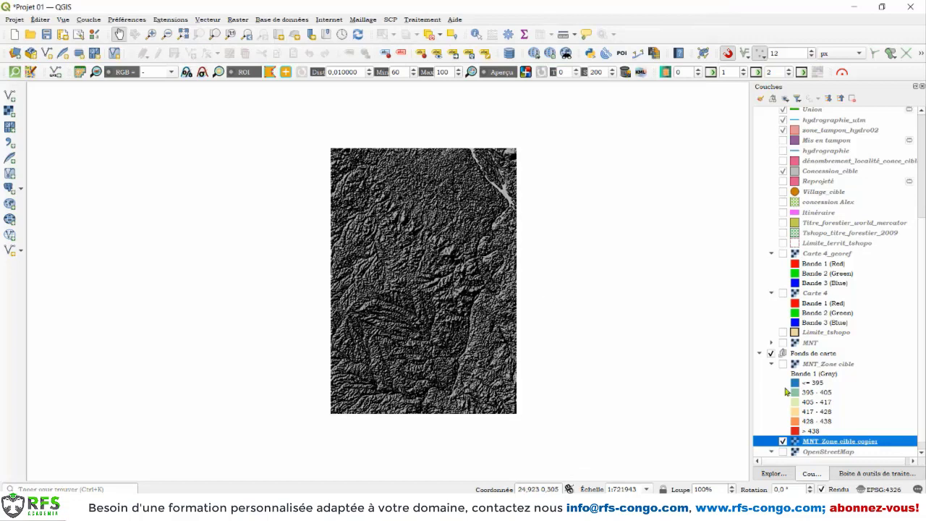
# Step: Display MNT_Zone cible over the hillshade, make another duplicate of it, and hide the original
pyautogui.click(783, 364)
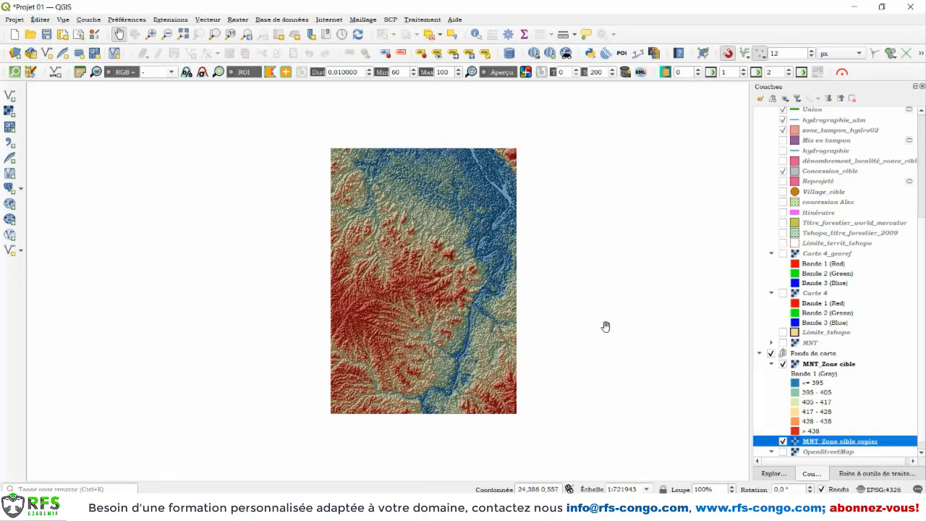
pyautogui.click(812, 367)
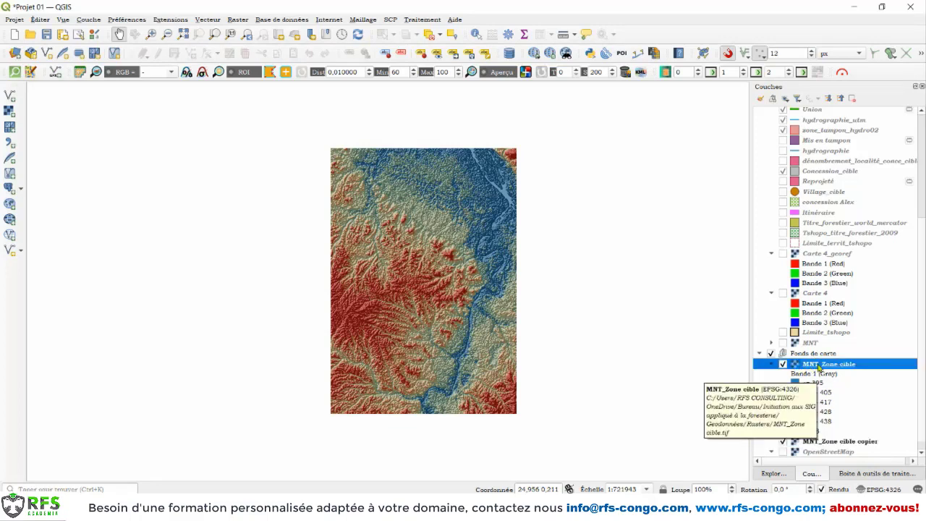
pyautogui.rightClick(819, 367)
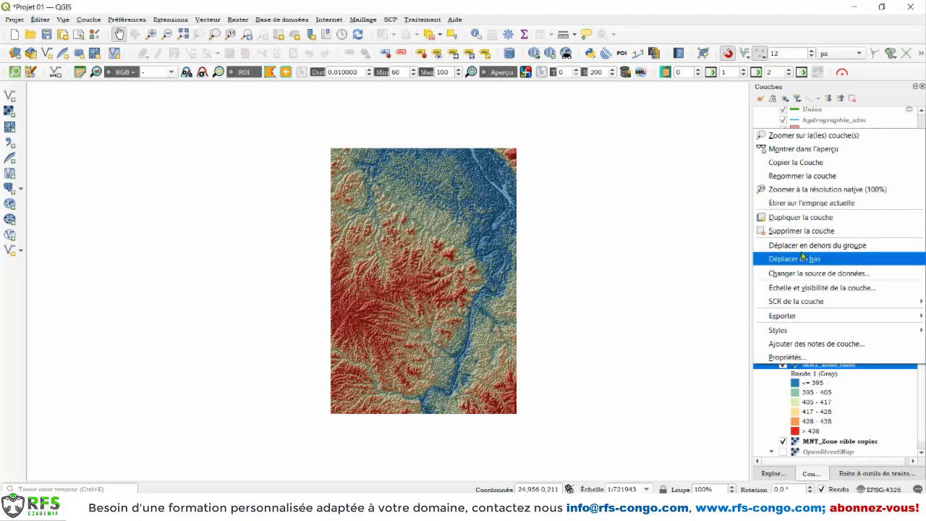
pyautogui.press('Escape')
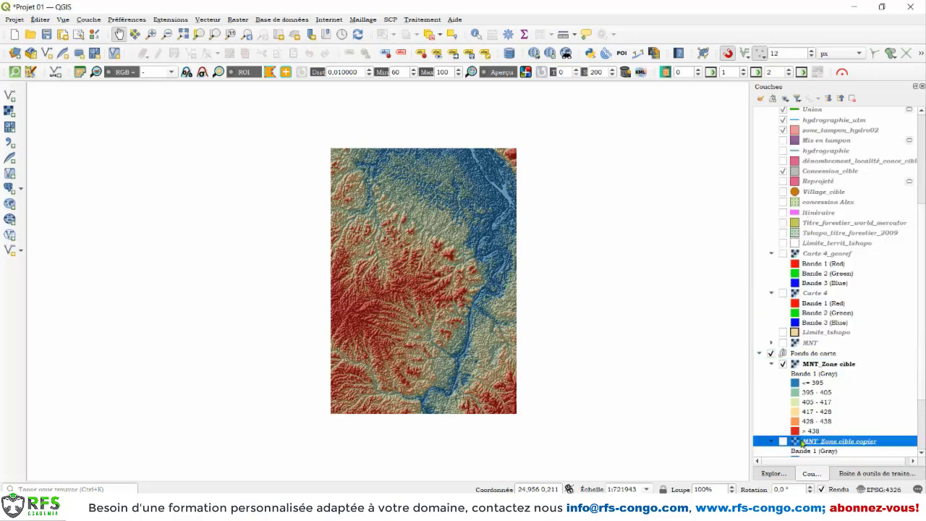
pyautogui.click(782, 364)
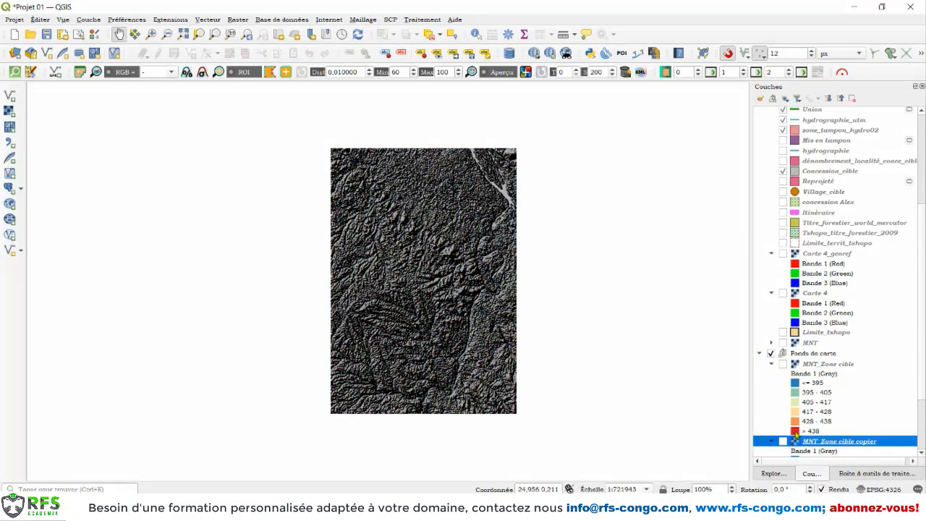
# Step: Remove the extra MNT_Zone cible copier duplicate with the colour classes, keeping the hillshaded copy
pyautogui.scroll(-2, 796, 428)
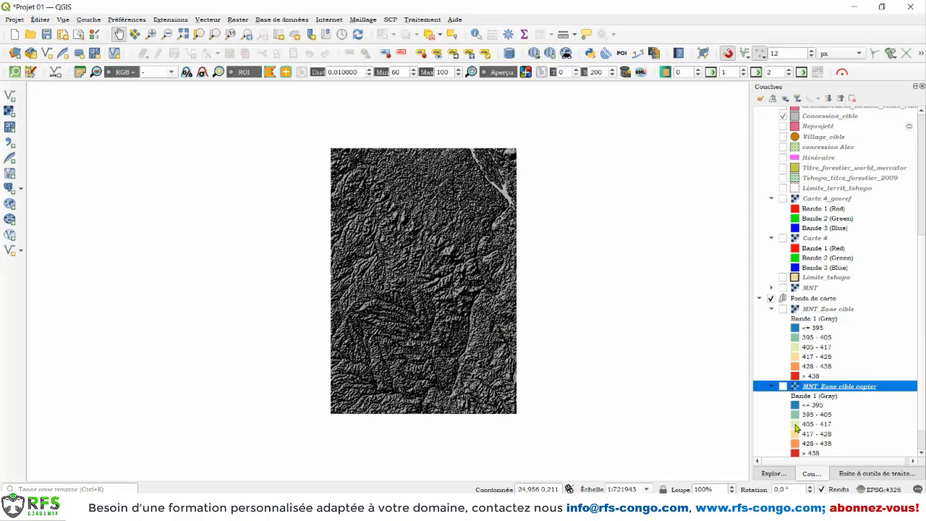
pyautogui.click(773, 388)
pyautogui.rightClick(804, 430)
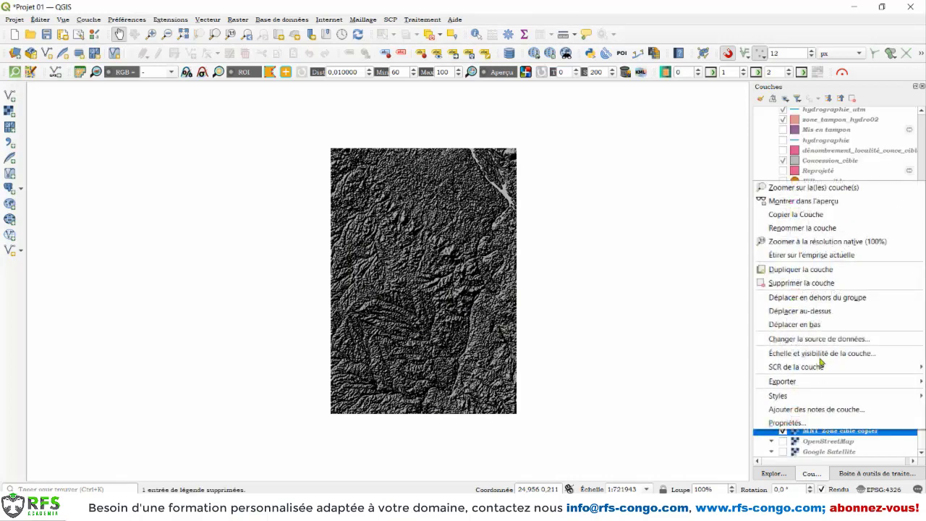
pyautogui.click(798, 283)
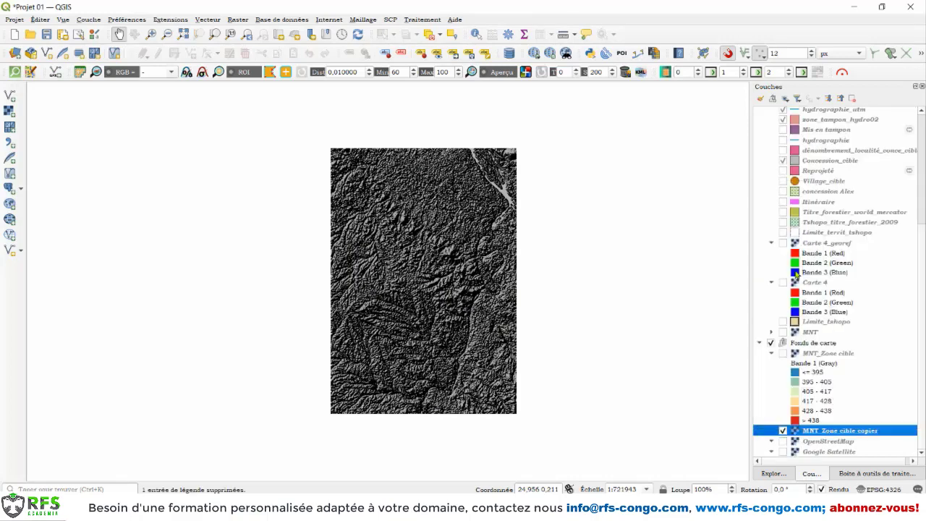
# Step: Duplicate the hillshaded MNT_Zone cible copier layer and display the new copy in place of the source layer
pyautogui.click(785, 430)
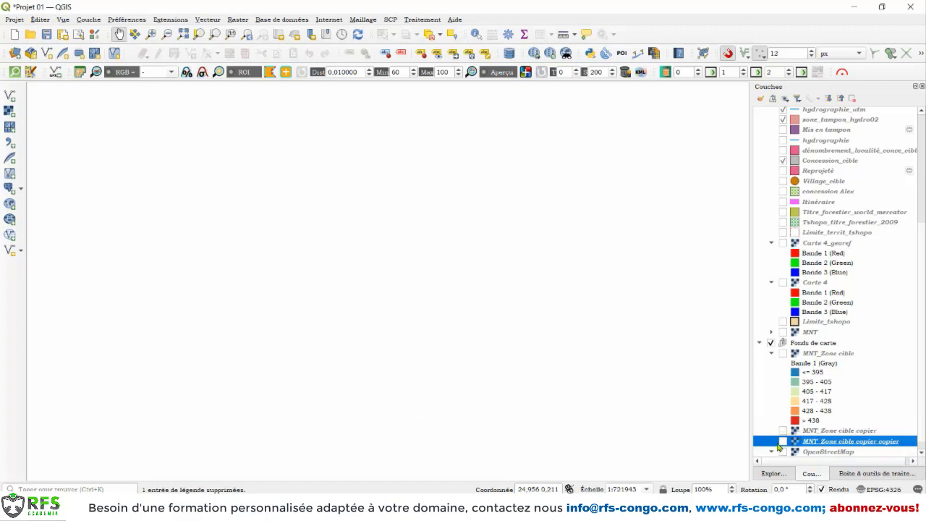
pyautogui.click(783, 441)
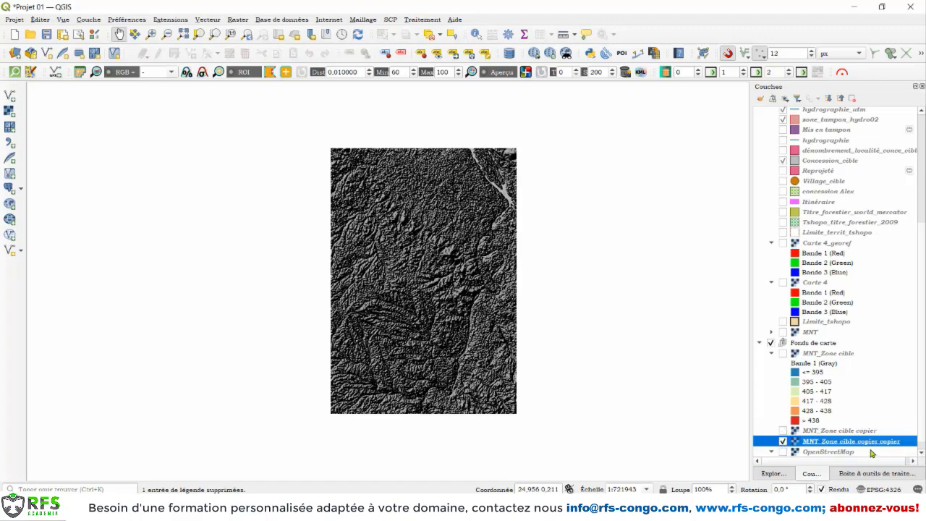
pyautogui.rightClick(836, 443)
pyautogui.click(813, 438)
# Step: Start a slope (Pente) raster analysis with MNT_Zone cible copier copier, Bande 1, as the source
pyautogui.click(238, 20)
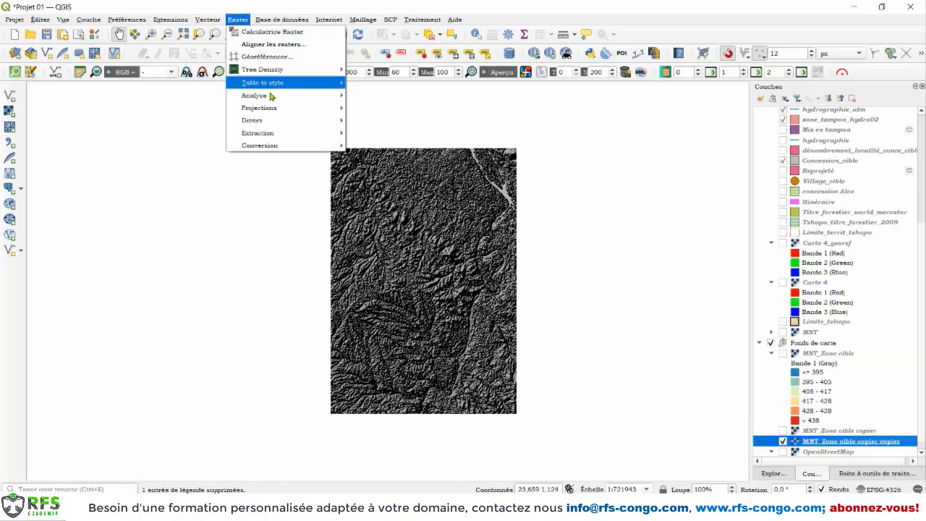
pyautogui.moveTo(274, 109)
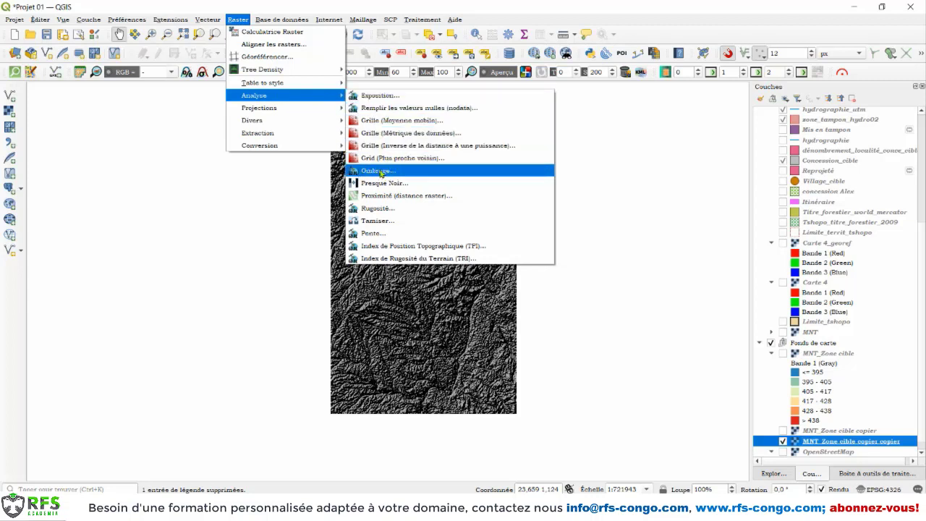
pyautogui.click(389, 234)
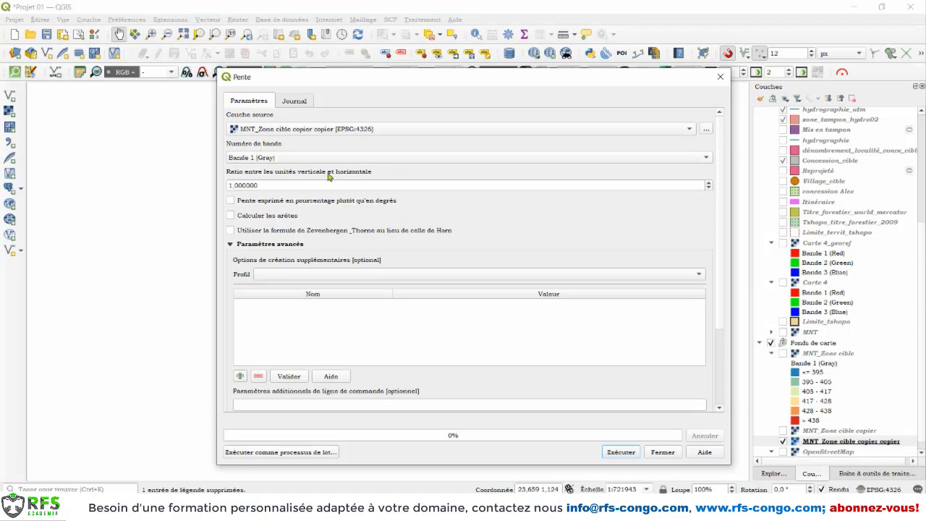
pyautogui.moveTo(359, 79); pyautogui.dragTo(338, 42)
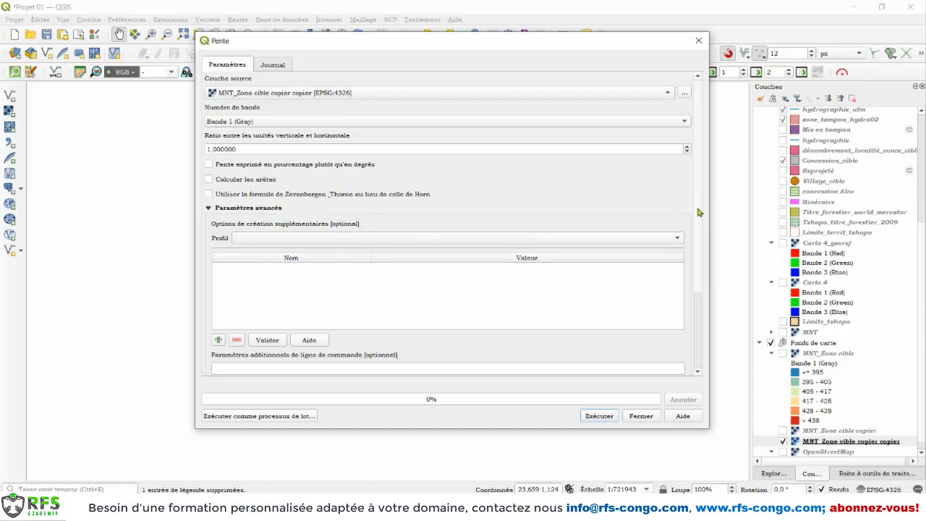
pyautogui.moveTo(700, 212); pyautogui.dragTo(716, 289)
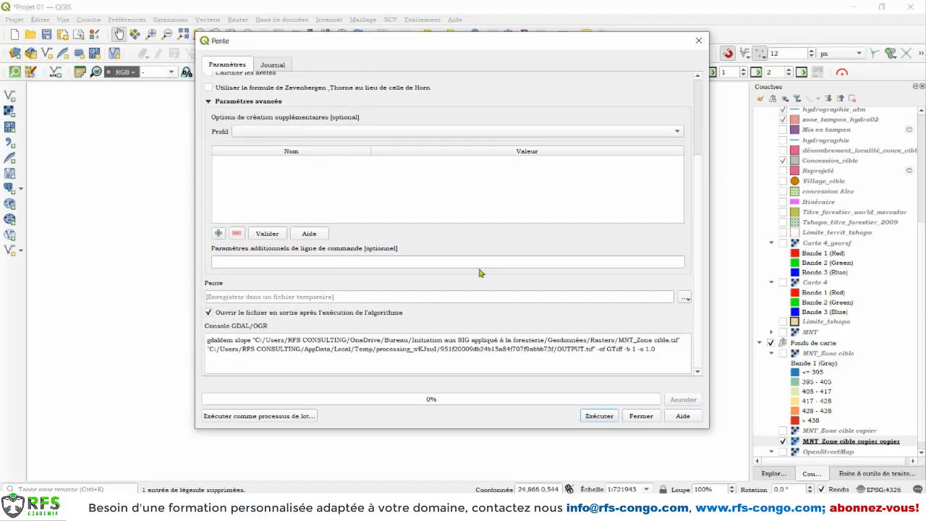
# Step: Set the slope output to a TIF file named Pente in the Rasters folder of Géodonnées
pyautogui.click(682, 296)
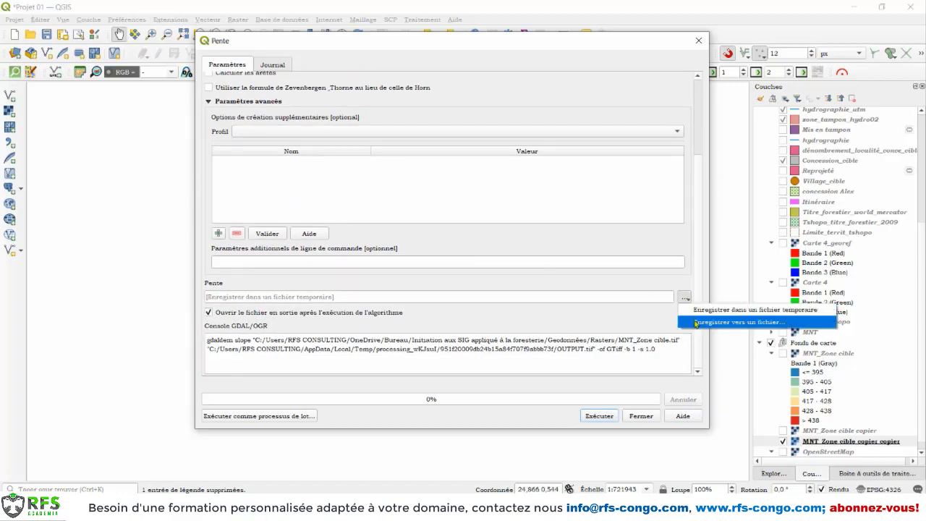
pyautogui.click(696, 324)
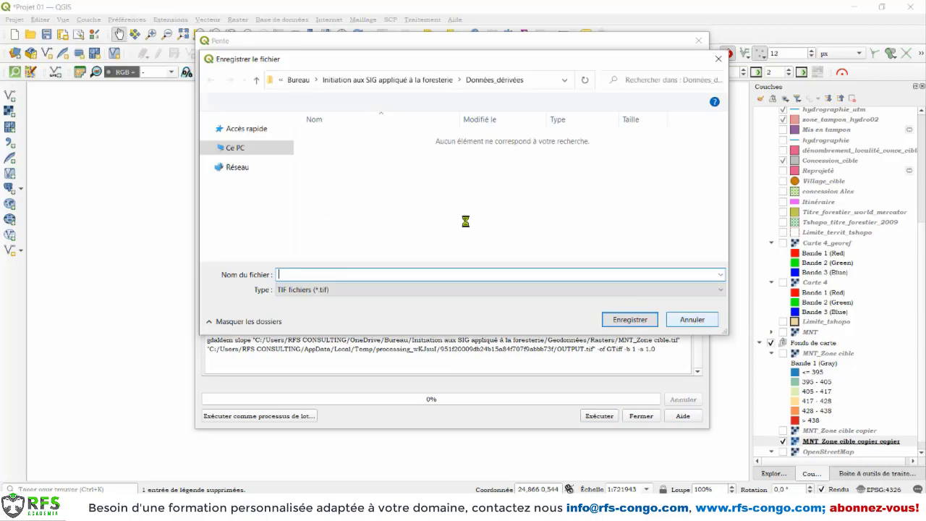
pyautogui.click(405, 83)
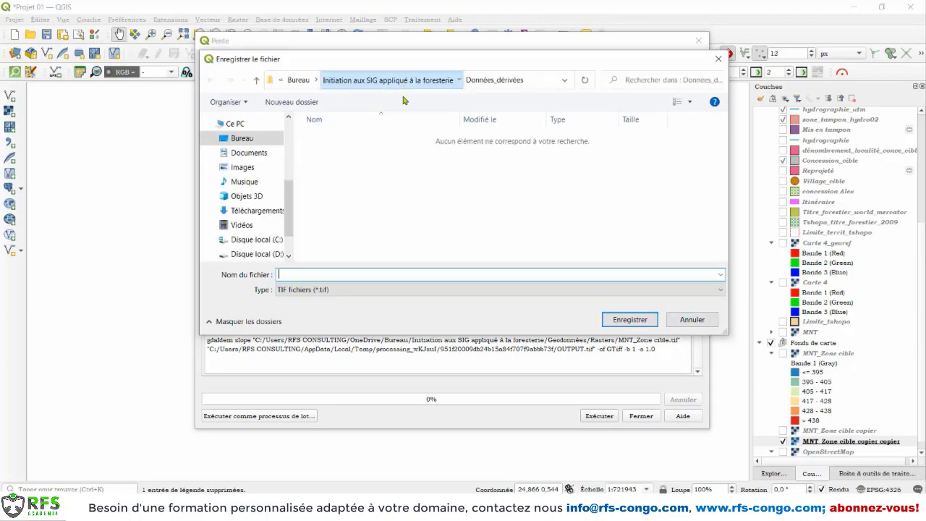
pyautogui.doubleClick(348, 155)
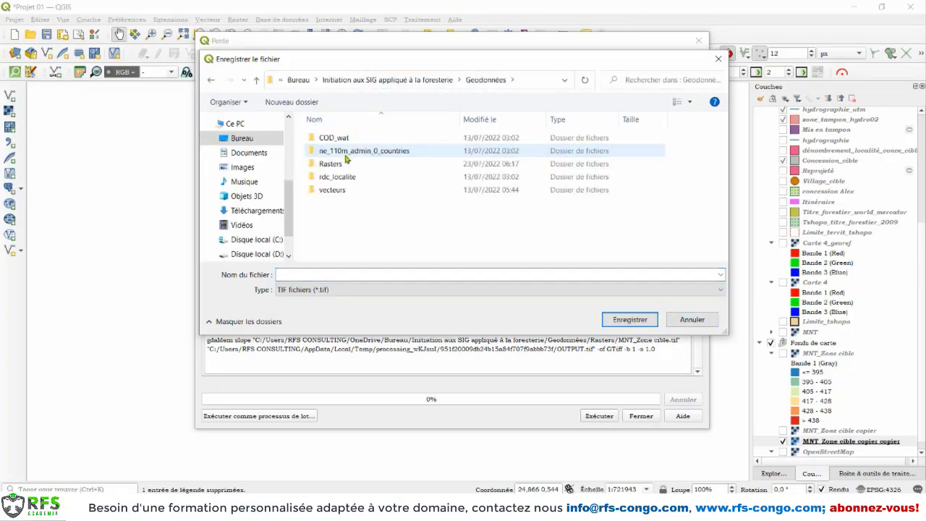
pyautogui.click(340, 163)
pyautogui.doubleClick(341, 164)
pyautogui.click(329, 275)
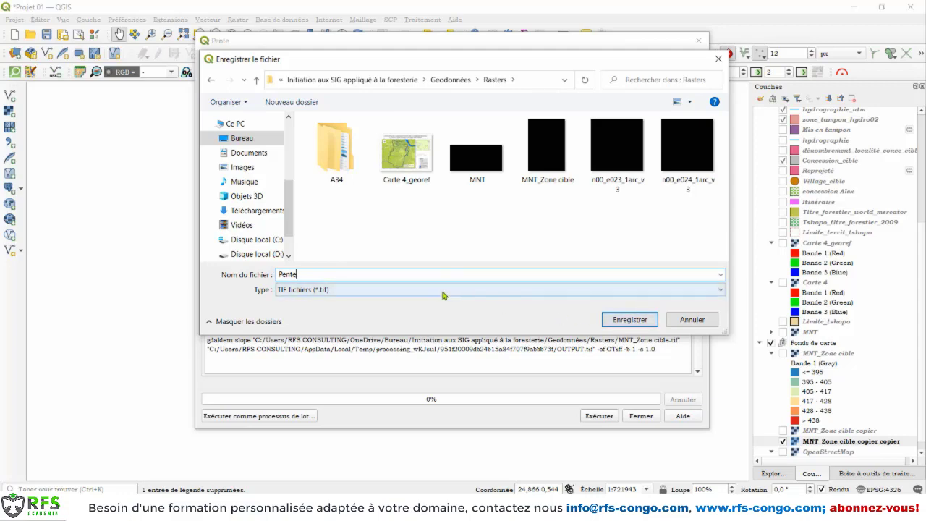
pyautogui.click(617, 322)
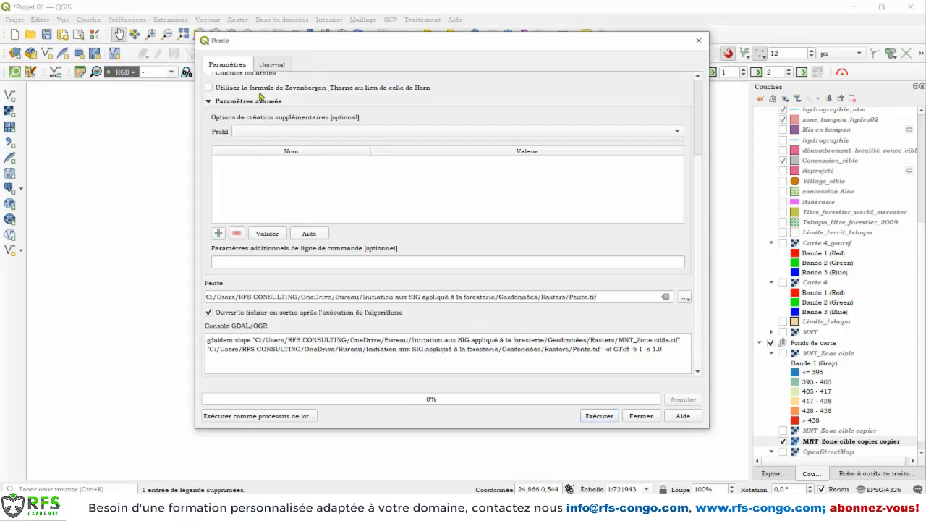
# Step: Express the slope as a percentage instead of degrees, run the algorithm, and close its dialog
pyautogui.scroll(3, 700, 191)
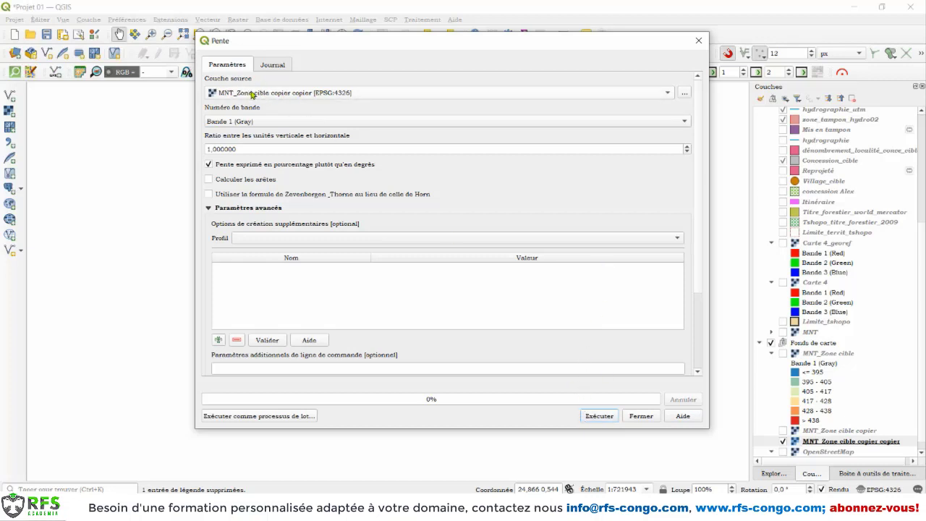
pyautogui.click(595, 417)
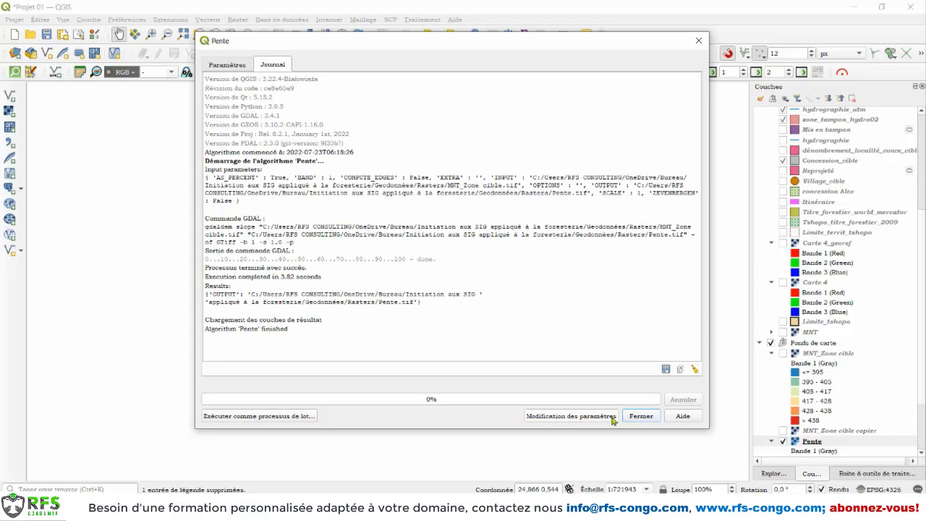
pyautogui.click(641, 417)
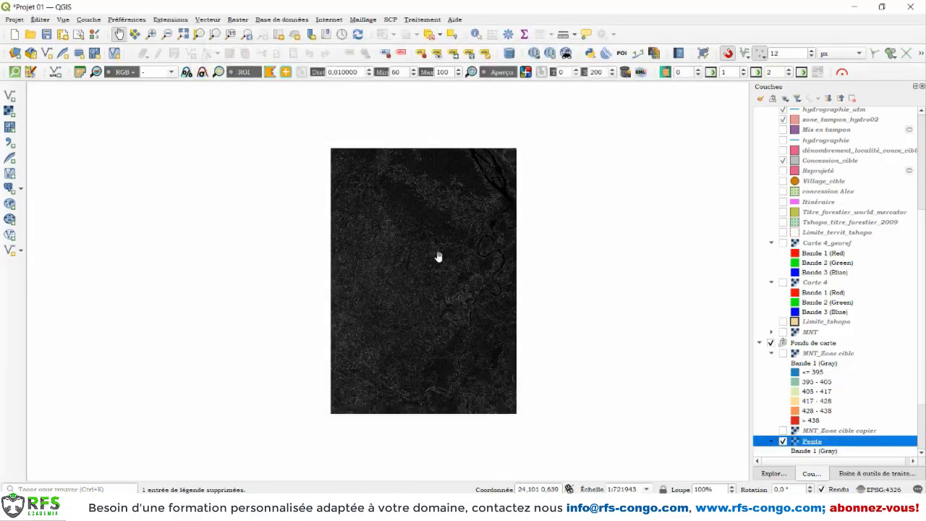
# Step: Open the symbology of the Pente layer and set its rendering to single-band pseudocolour
pyautogui.scroll(-3, 802, 372)
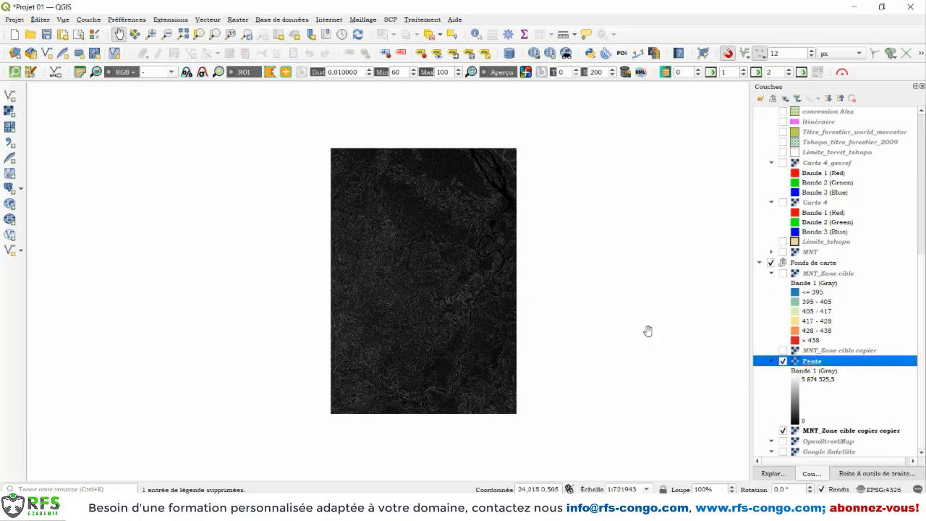
pyautogui.rightClick(805, 365)
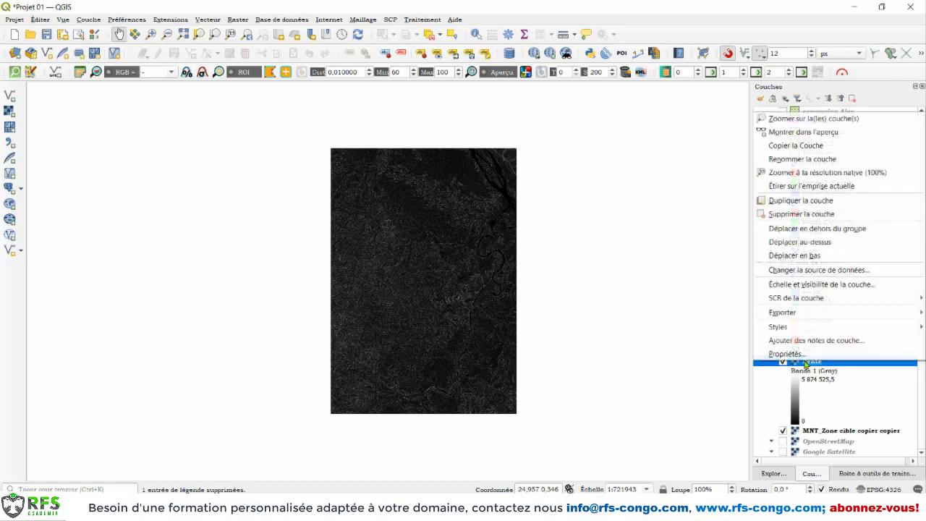
pyautogui.press('Escape')
pyautogui.doubleClick(805, 360)
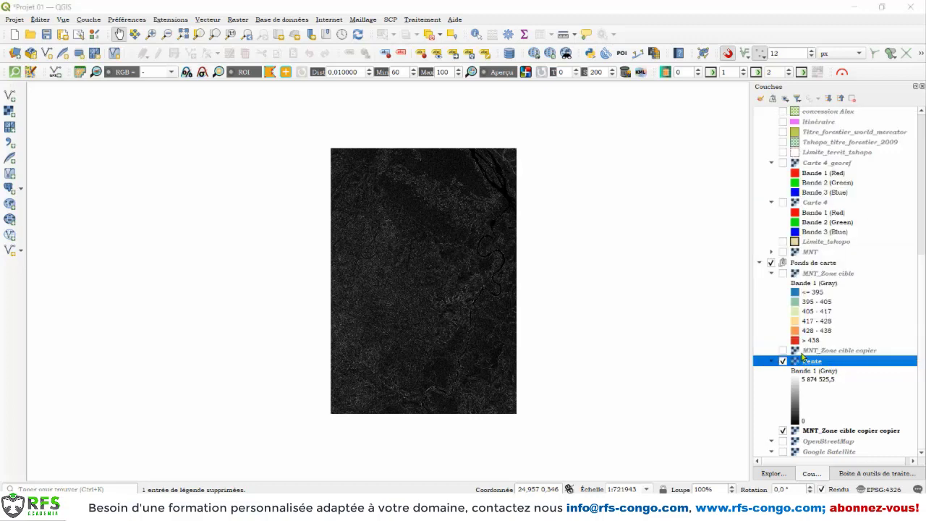
pyautogui.click(195, 81)
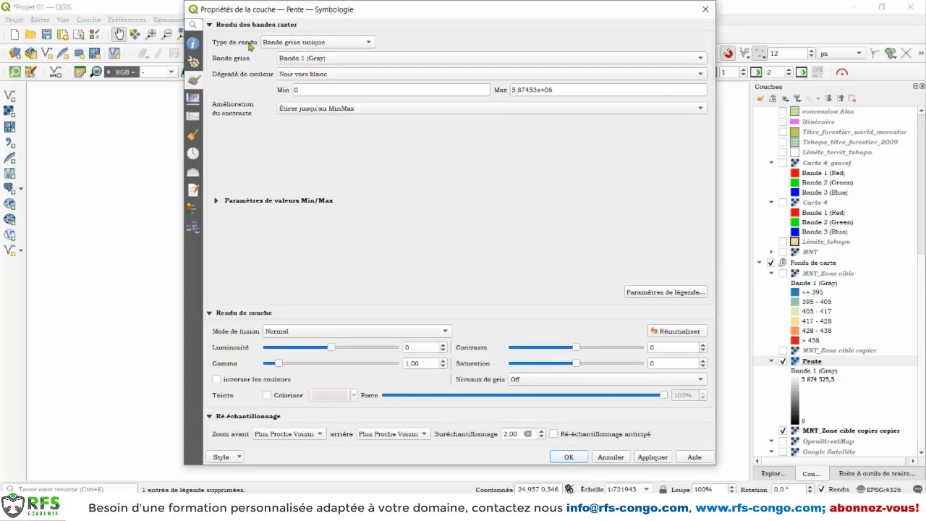
pyautogui.click(294, 46)
pyautogui.click(317, 57)
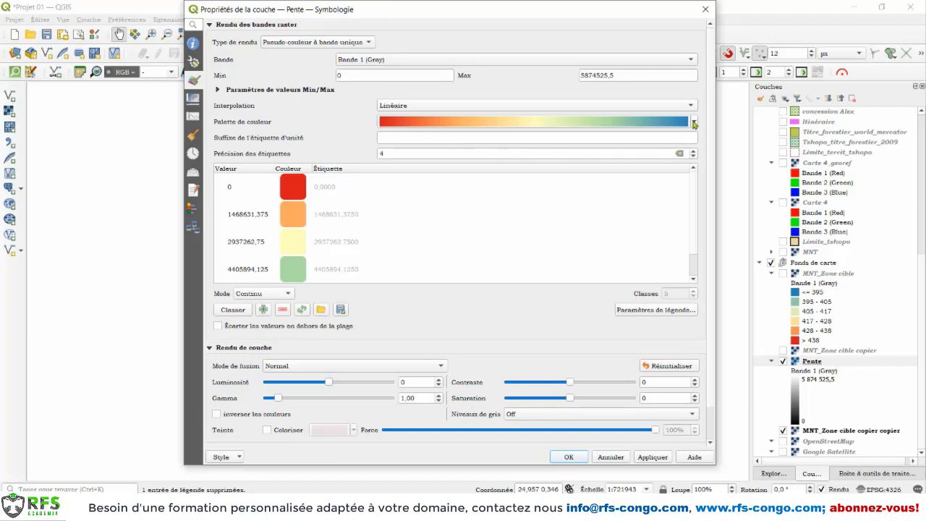
# Step: Apply a pale yellow to orange-brown colour ramp to the Pente layer
pyautogui.click(695, 123)
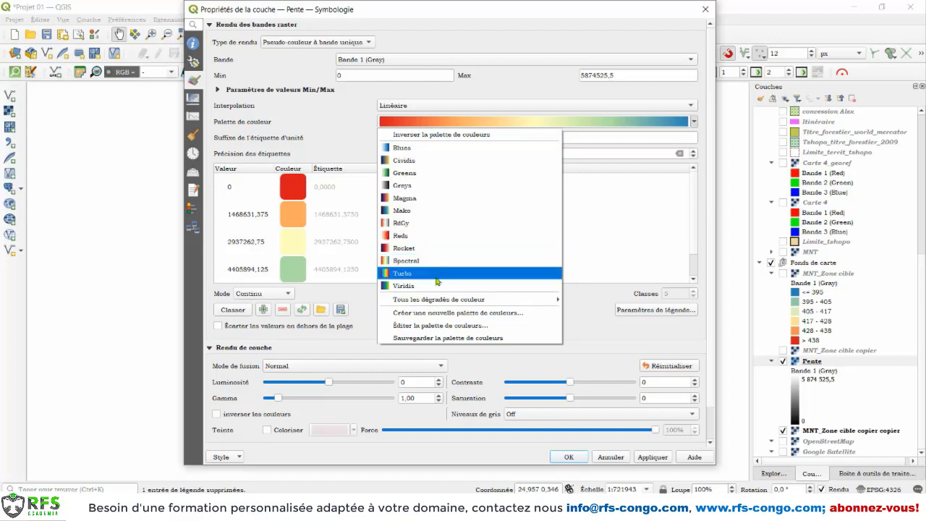
pyautogui.moveTo(434, 302)
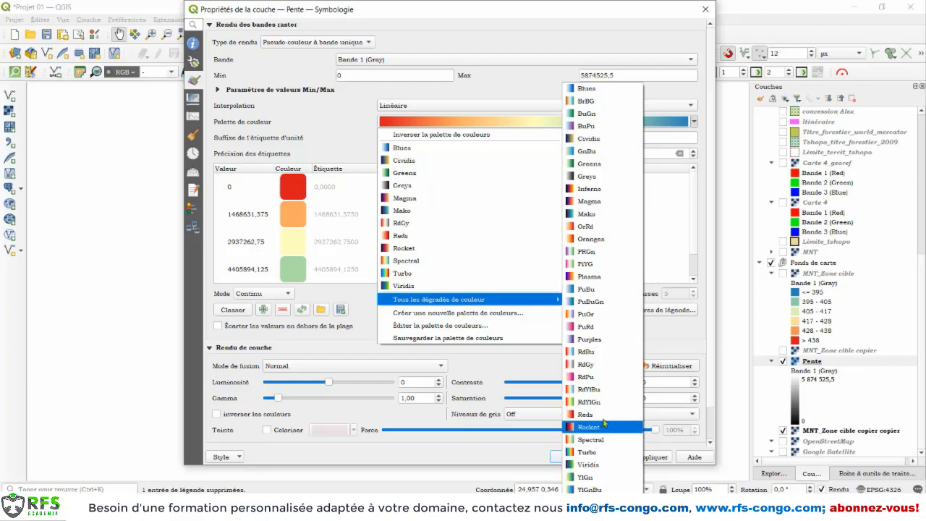
pyautogui.click(598, 480)
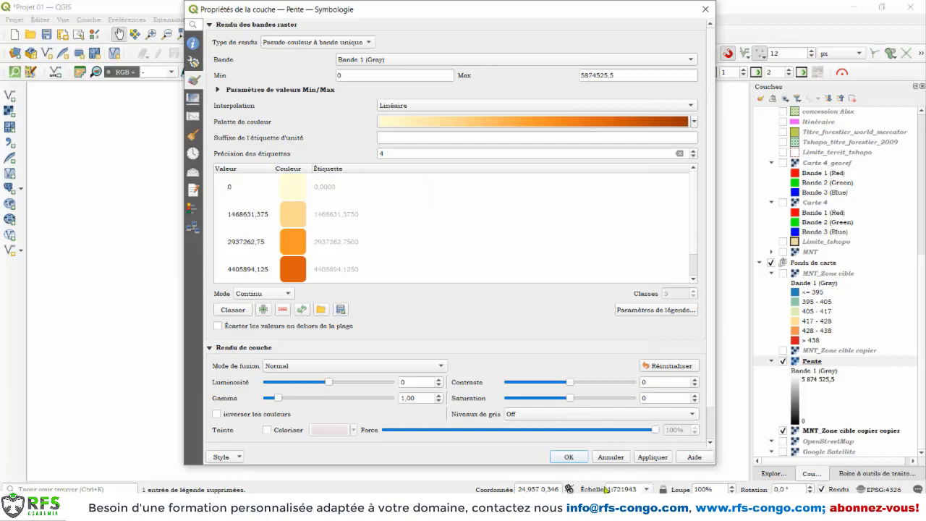
pyautogui.click(651, 458)
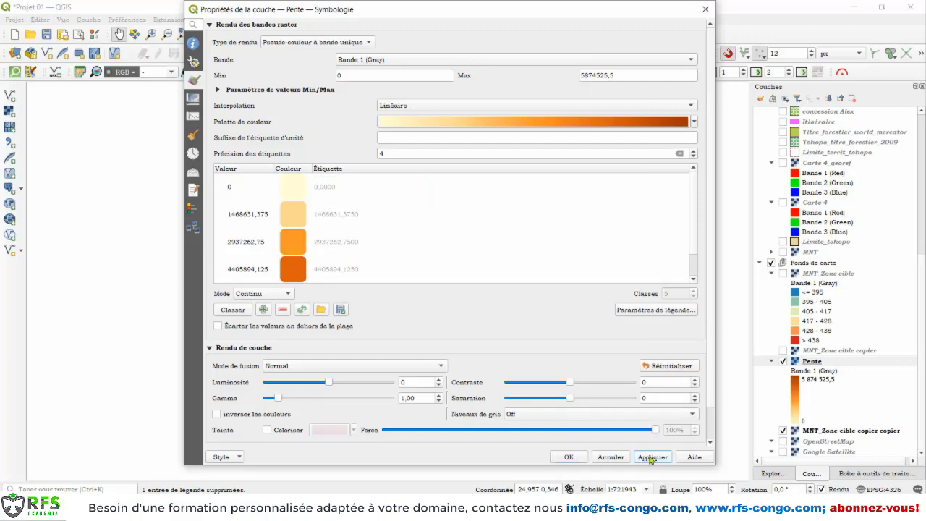
# Step: Change the Pente layer's interpolation to discrete, apply it, and close the layer properties
pyautogui.moveTo(584, 16); pyautogui.dragTo(558, 16)
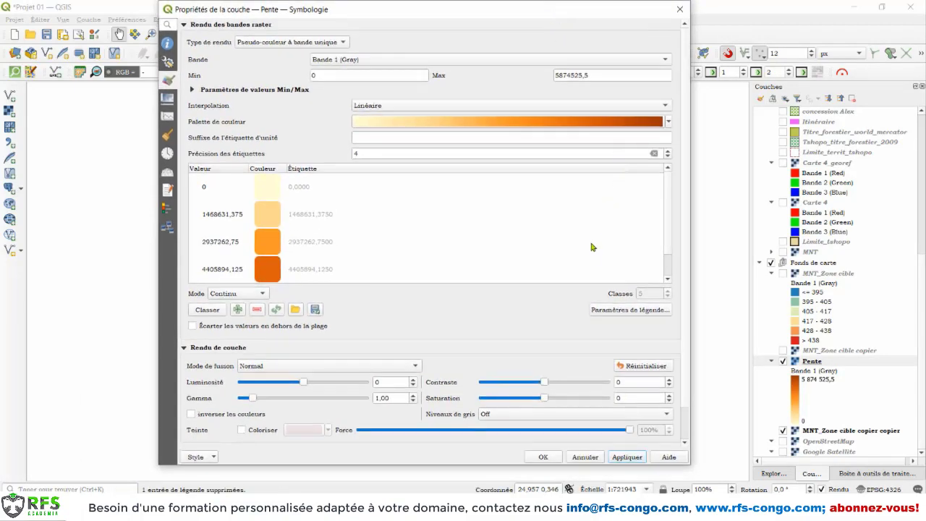
pyautogui.click(440, 106)
pyautogui.click(434, 92)
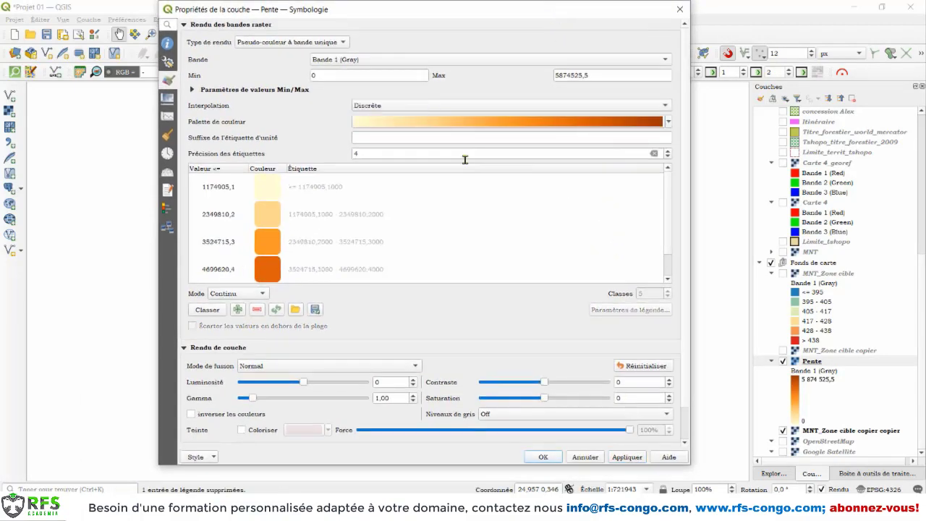
pyautogui.click(626, 457)
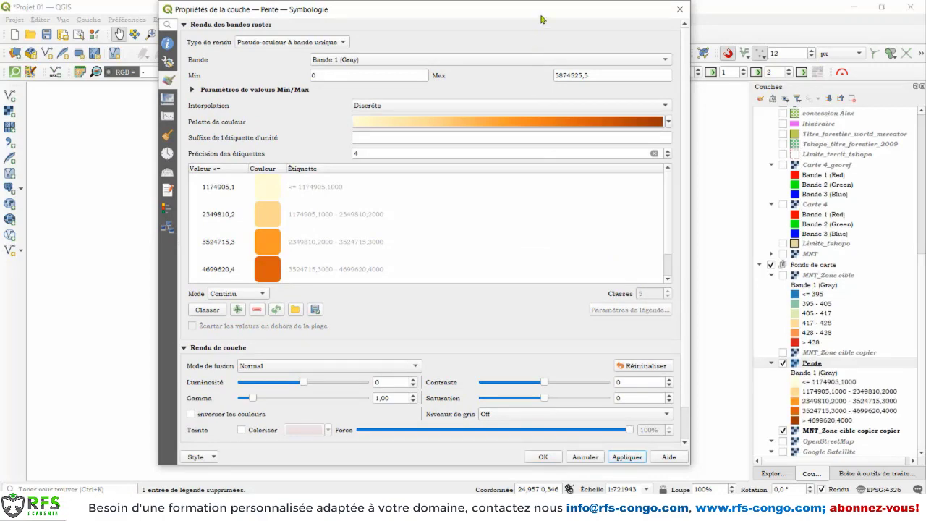
pyautogui.moveTo(544, 16); pyautogui.dragTo(576, 22)
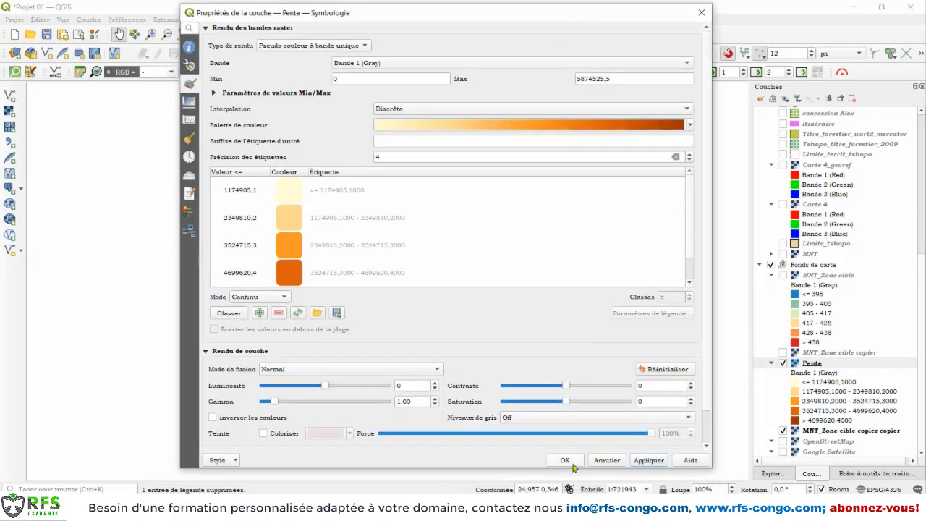
pyautogui.click(568, 461)
# Step: Examine the slope classes of the Pente raster up close on the map, especially the steepest linear features
pyautogui.scroll(1, 443, 318)
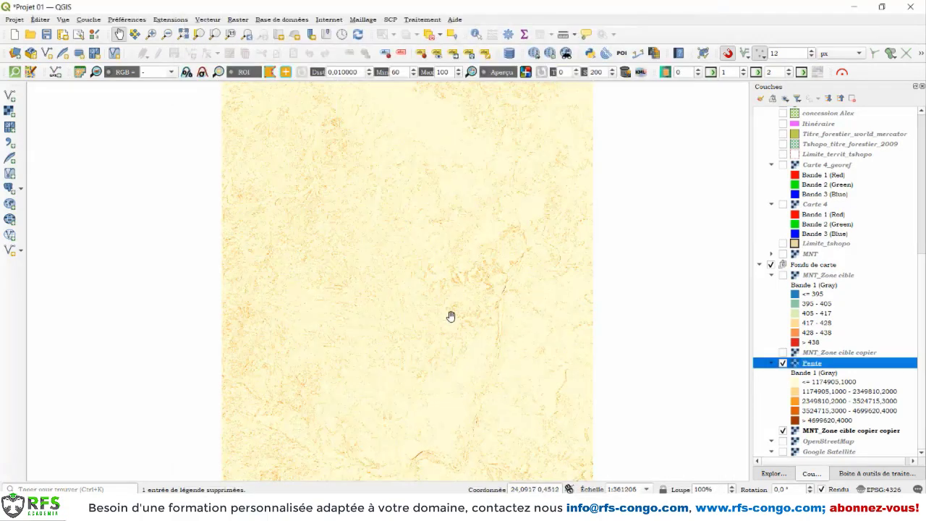
pyautogui.scroll(1, 476, 316)
pyautogui.scroll(2, 563, 257)
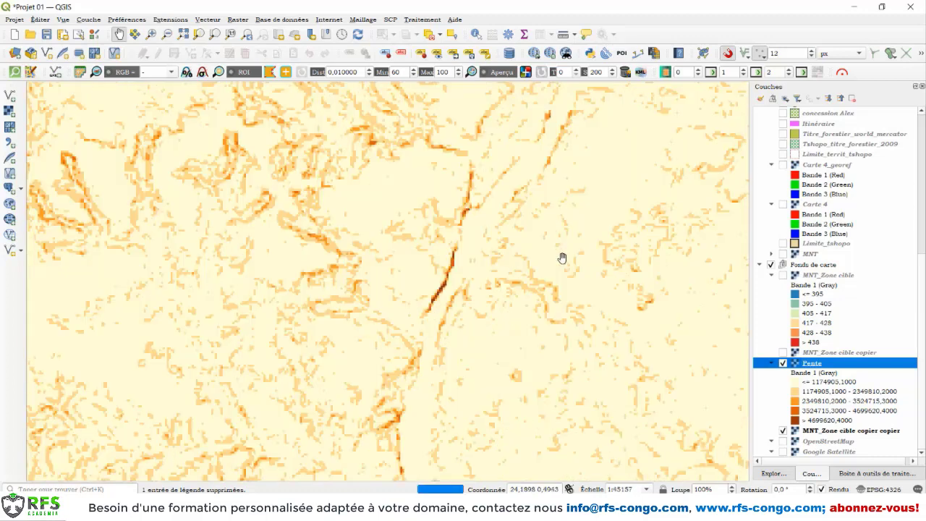
pyautogui.scroll(-1, 558, 262)
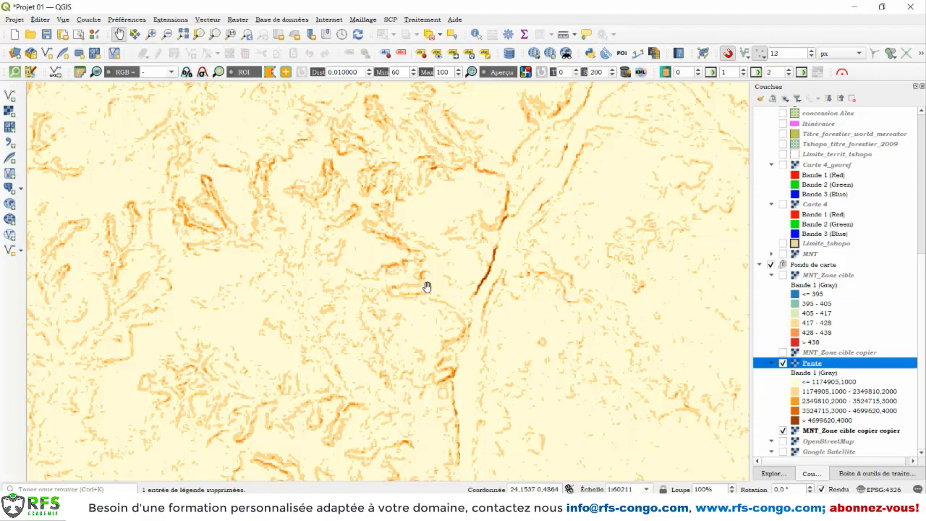
pyautogui.scroll(-1, 427, 288)
pyautogui.scroll(-1, 428, 288)
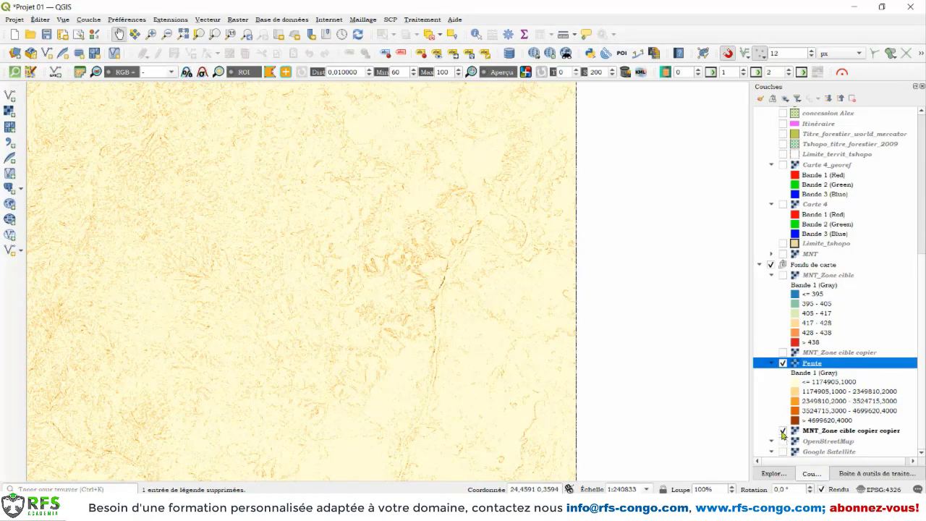
# Step: Hide MNT_Zone cible copier copier and move the Pente layer above MNT_Zone cible copier
pyautogui.moveTo(809, 367)
pyautogui.mouseDown()
pyautogui.moveTo(810, 347)
pyautogui.moveTo(804, 358)
pyautogui.mouseUp()
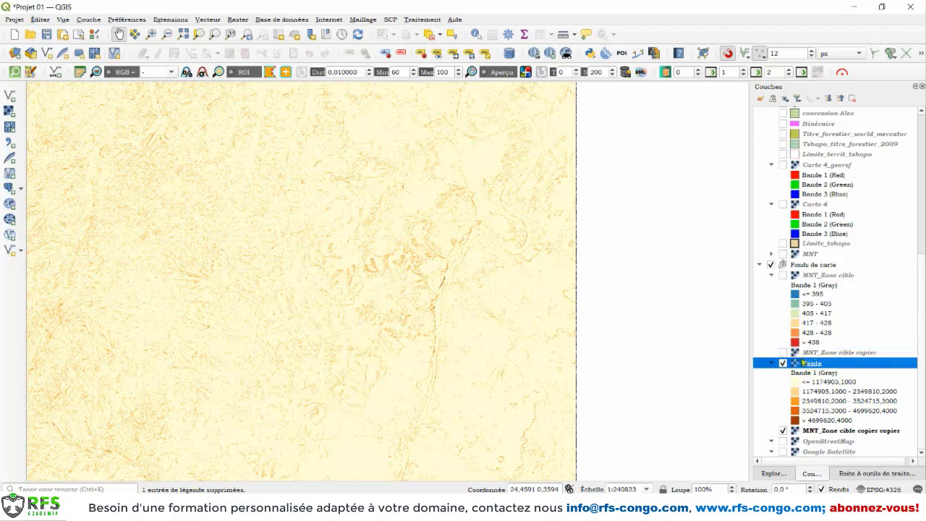
pyautogui.click(782, 431)
pyautogui.moveTo(809, 367); pyautogui.dragTo(809, 347)
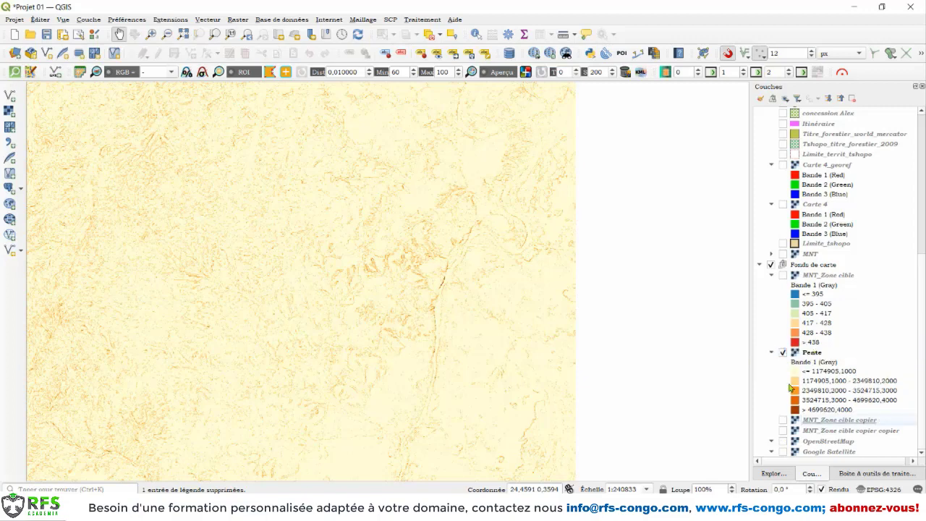
# Step: Show the MNT_Zone cible copier hillshade and set the Pente layer's global opacity to 60%, closing its properties
pyautogui.click(783, 421)
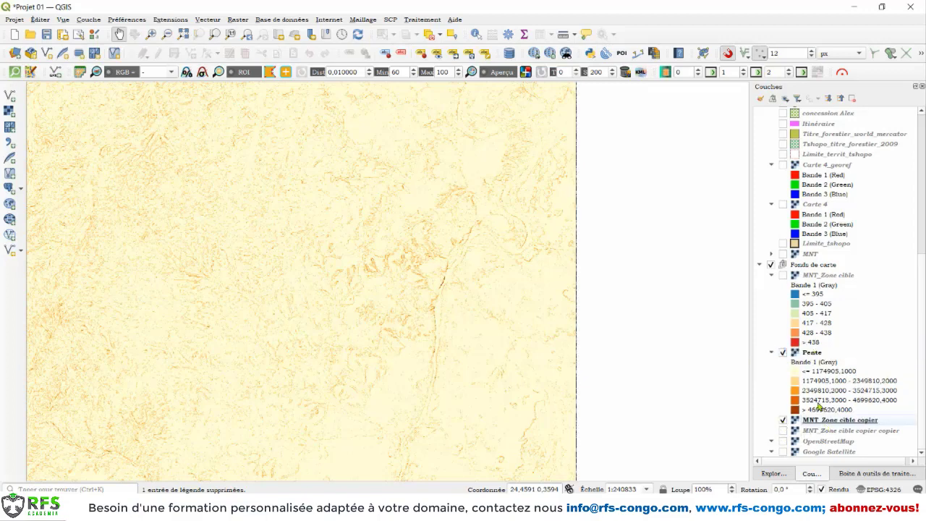
pyautogui.rightClick(808, 352)
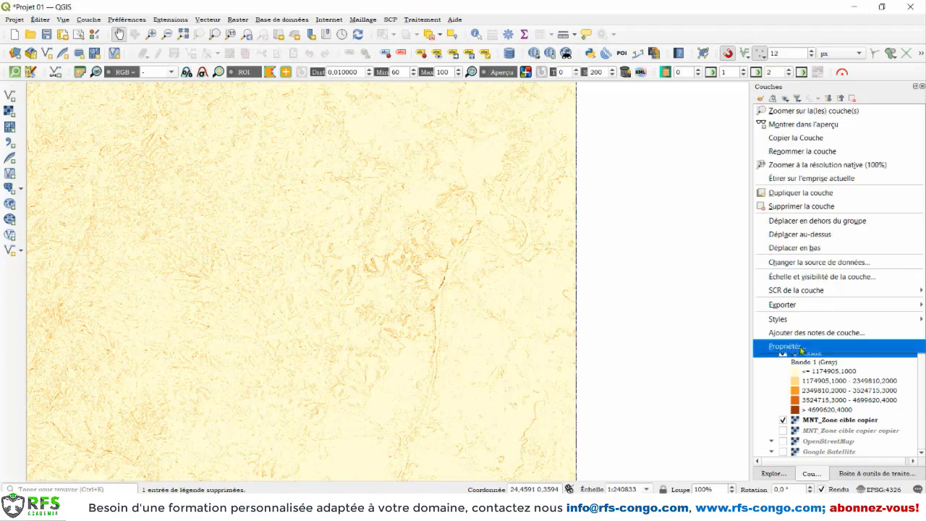
pyautogui.click(802, 349)
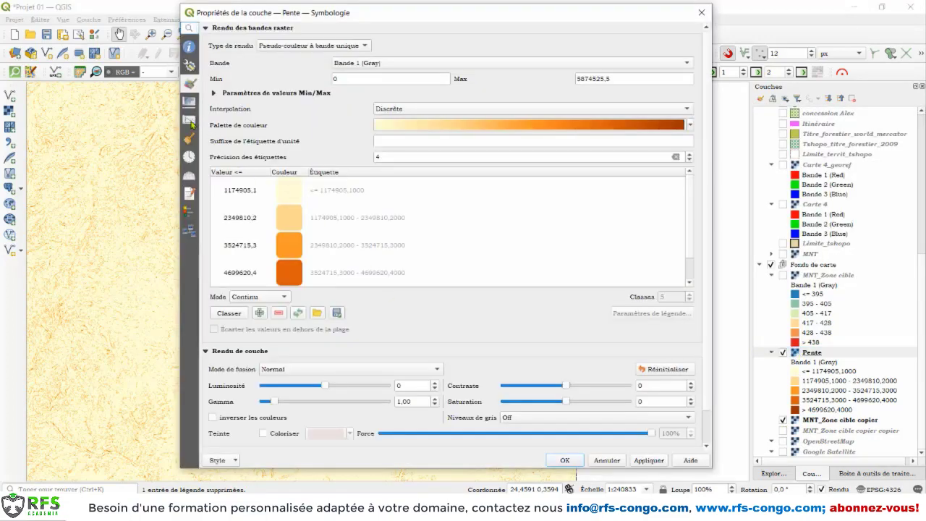
pyautogui.click(189, 122)
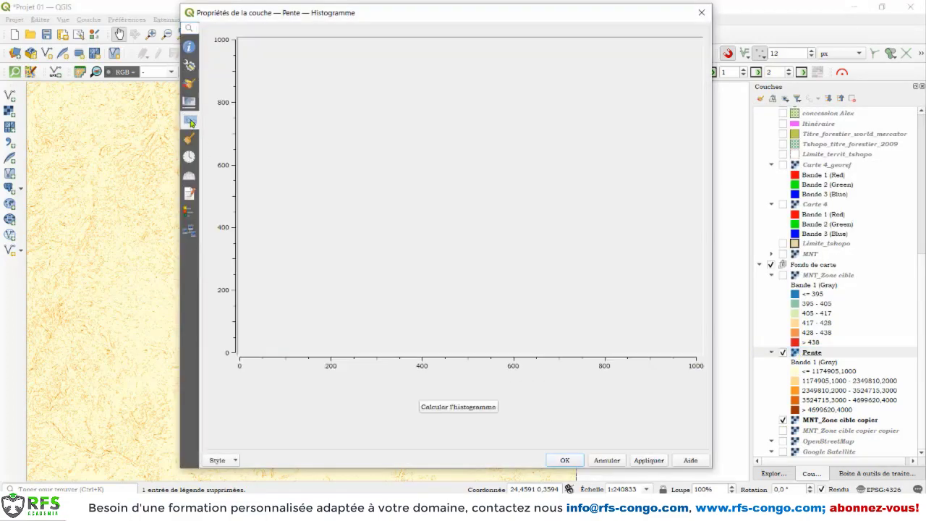
pyautogui.click(189, 105)
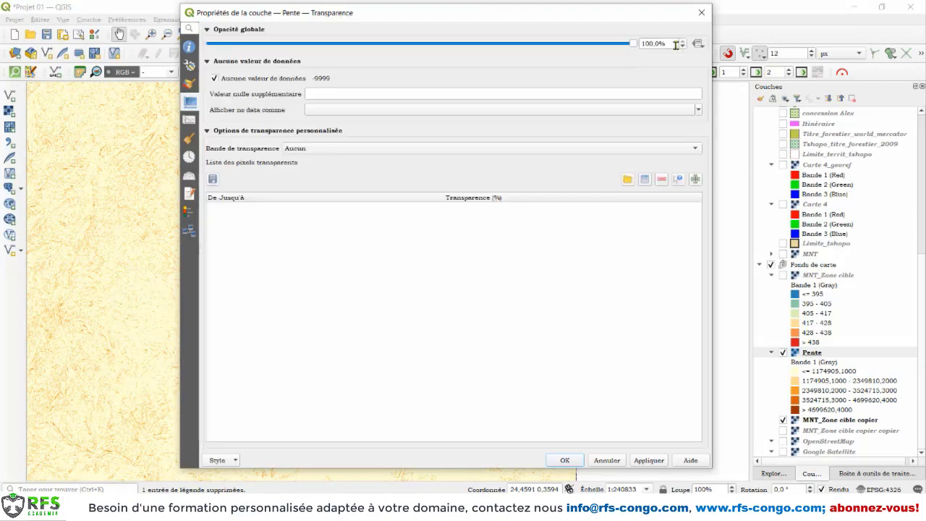
pyautogui.moveTo(676, 46); pyautogui.dragTo(629, 45)
pyautogui.write('6')
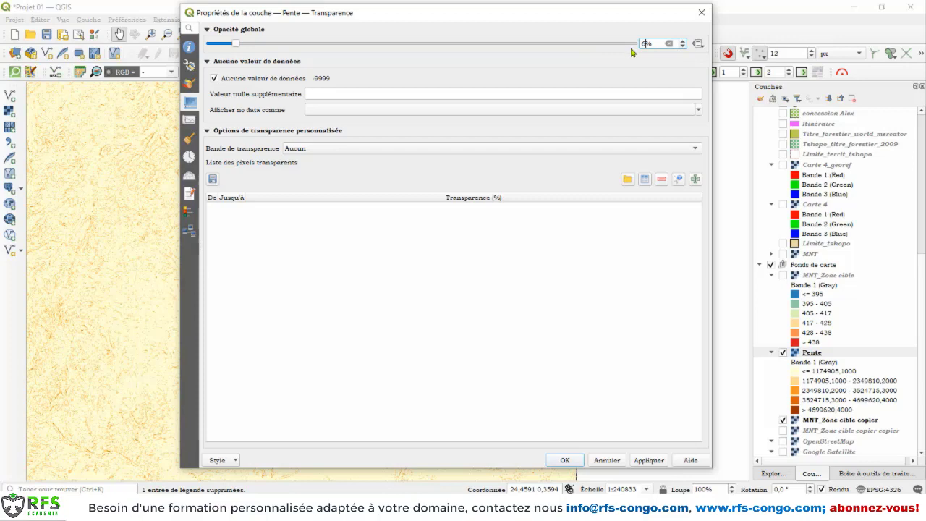
pyautogui.write('0')
pyautogui.click(644, 461)
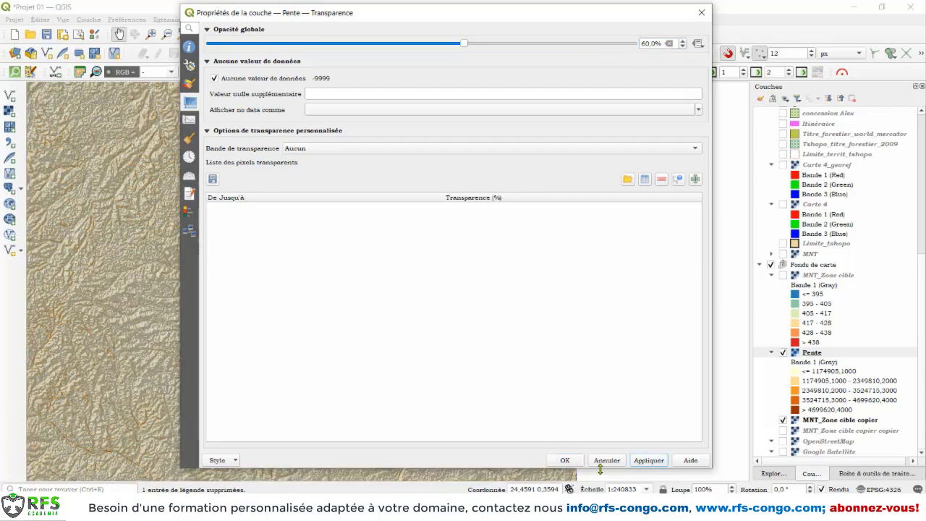
pyautogui.click(571, 461)
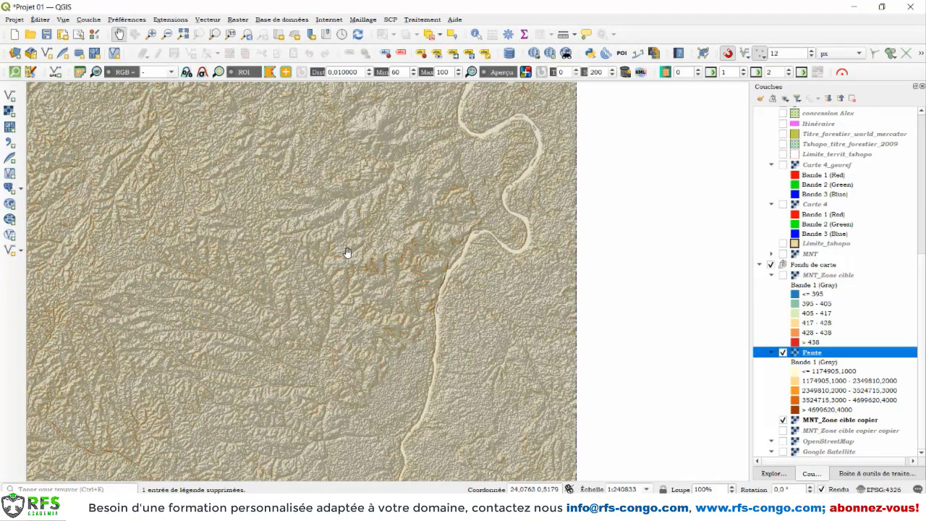
# Step: Examine the semi-transparent slope classes over the hillshade up close, around the ridges west of the river
pyautogui.scroll(2, 418, 283)
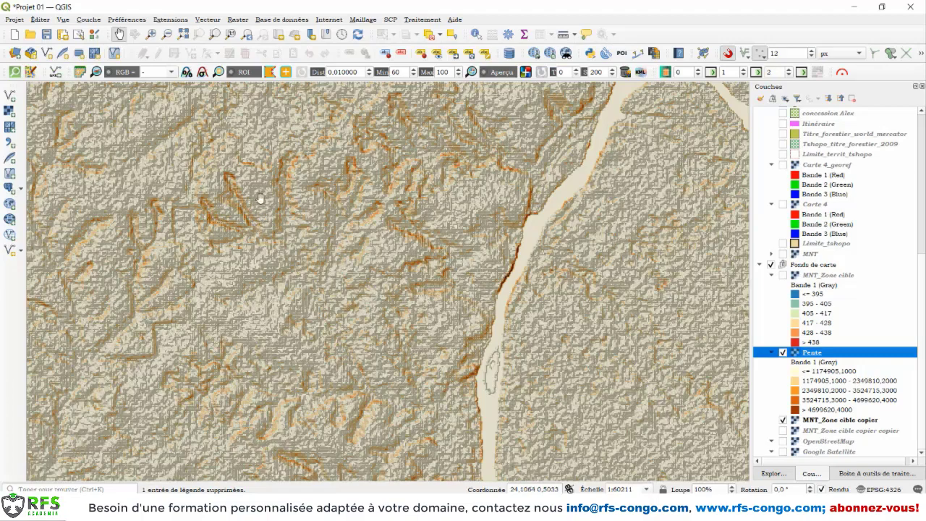
pyautogui.moveTo(391, 228); pyautogui.dragTo(670, 325)
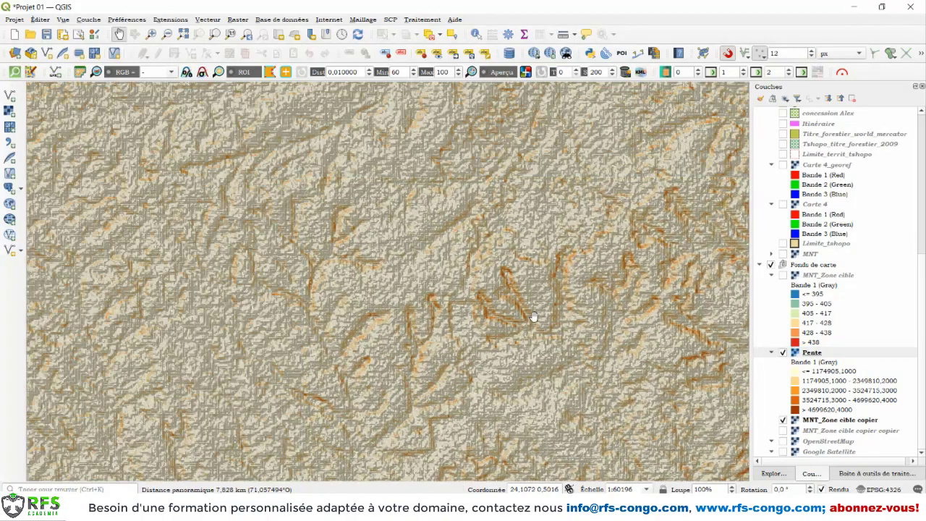
pyautogui.scroll(-1, 532, 315)
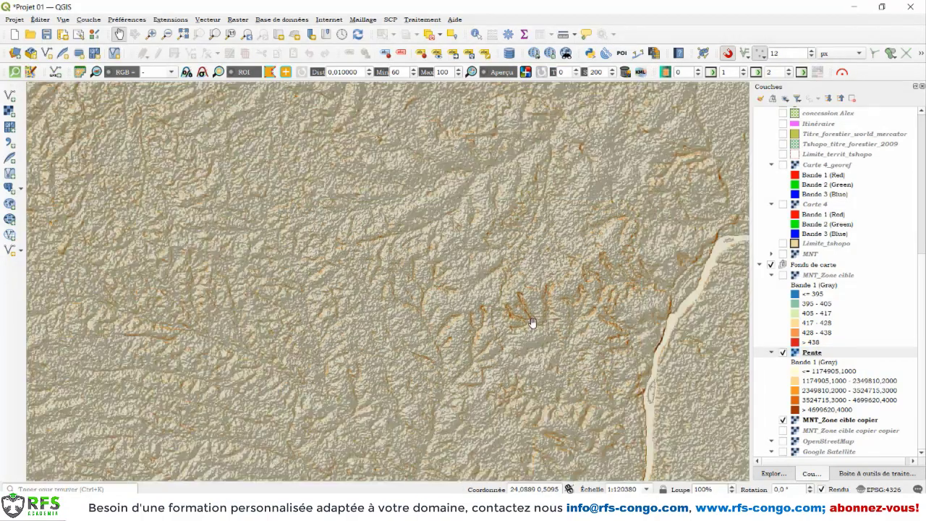
pyautogui.moveTo(532, 322); pyautogui.dragTo(492, 310)
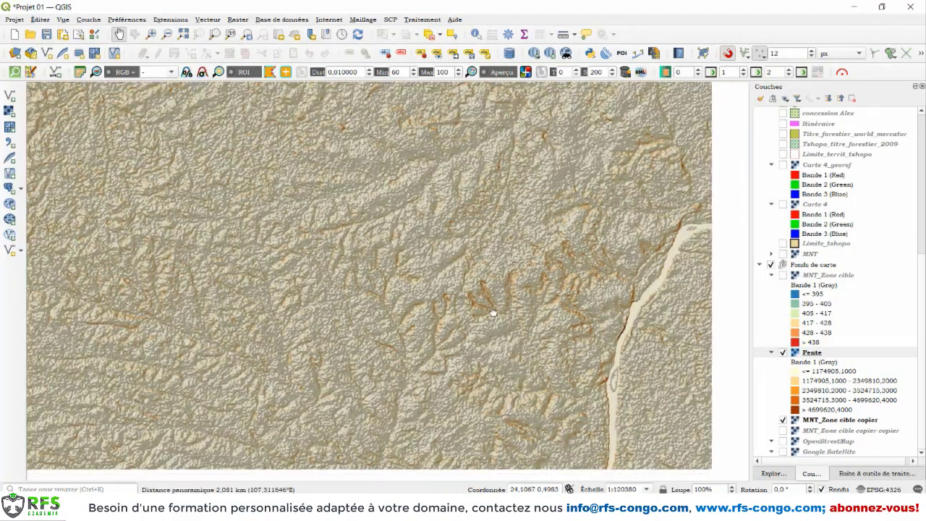
pyautogui.scroll(-2, 493, 308)
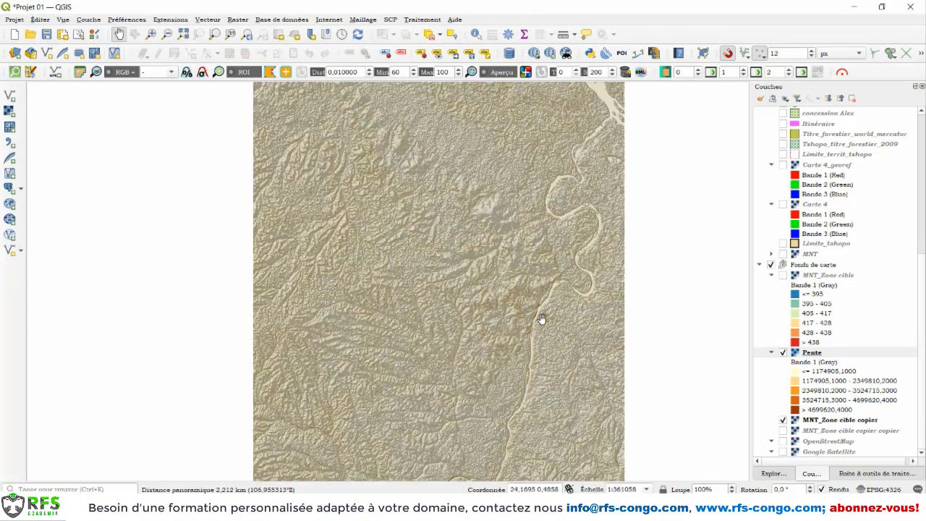
# Step: Show the MNT_Zone cible elevation layer over the Pente and hillshade layers and inspect the combined relief across the area
pyautogui.click(783, 276)
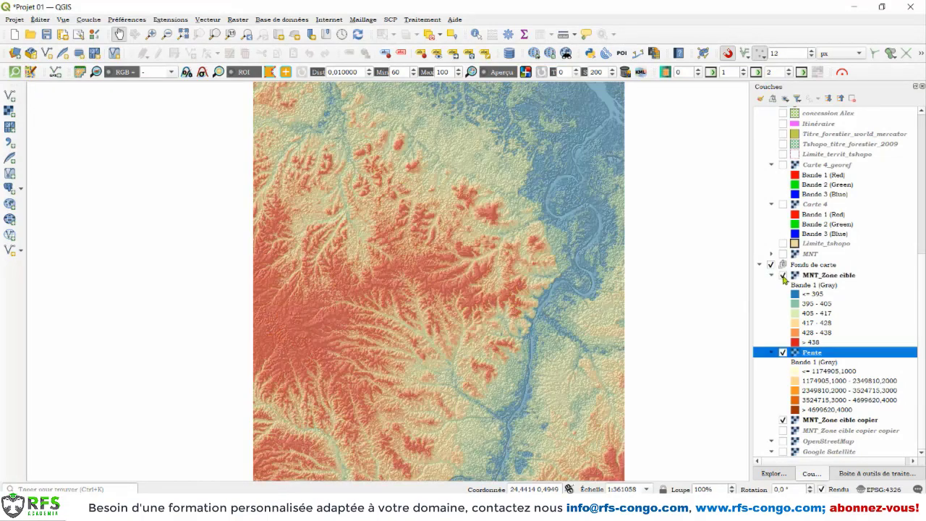
pyautogui.moveTo(542, 333); pyautogui.dragTo(444, 305)
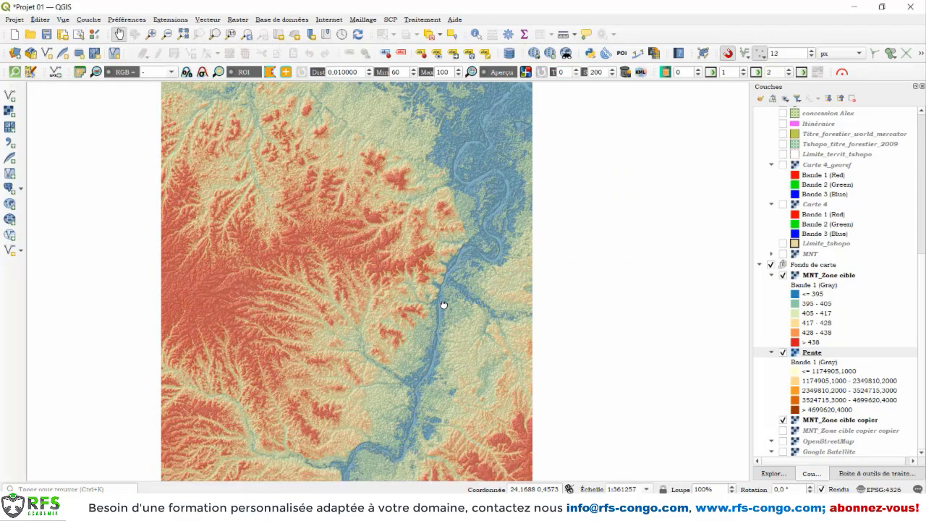
pyautogui.moveTo(451, 301); pyautogui.dragTo(433, 296)
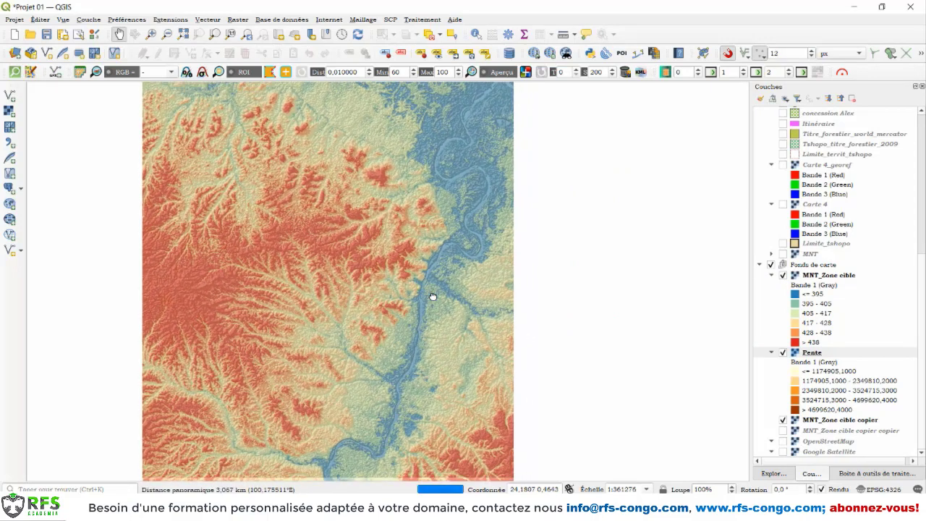
pyautogui.moveTo(349, 274); pyautogui.dragTo(424, 247)
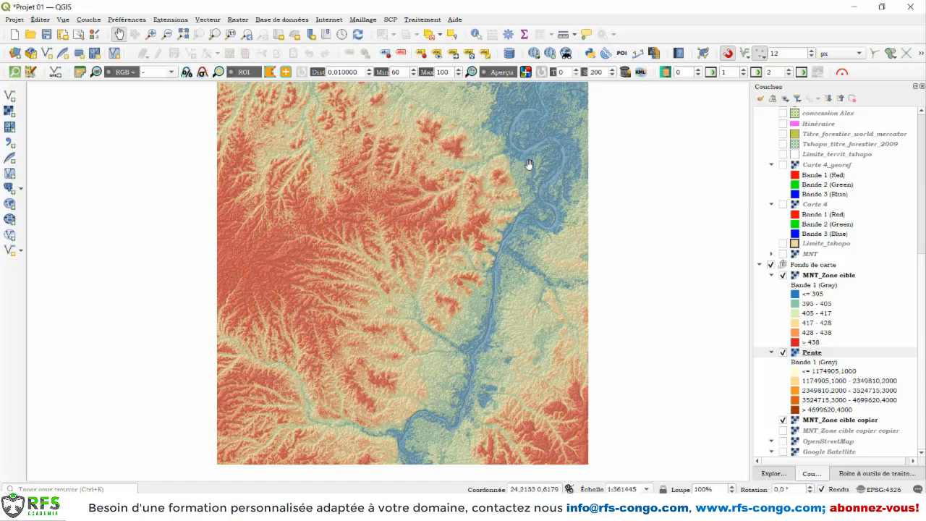
pyautogui.moveTo(471, 190); pyautogui.dragTo(481, 319)
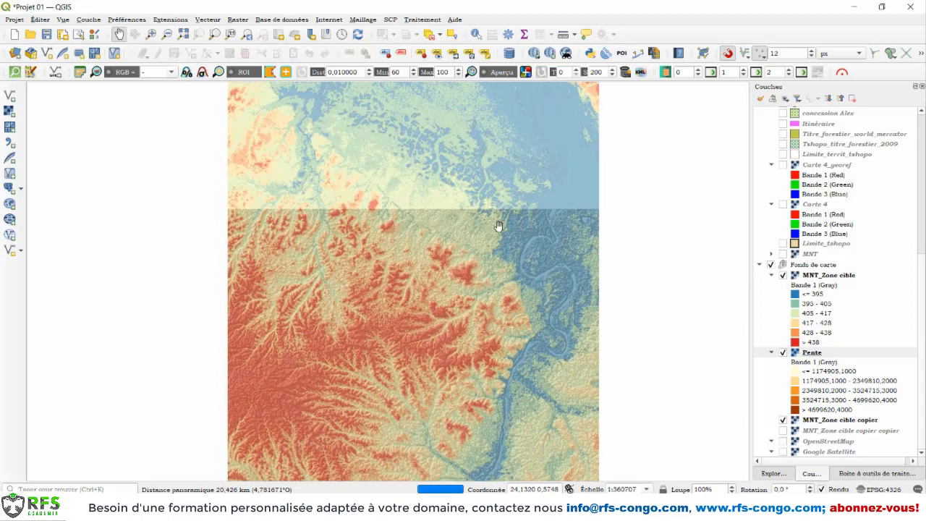